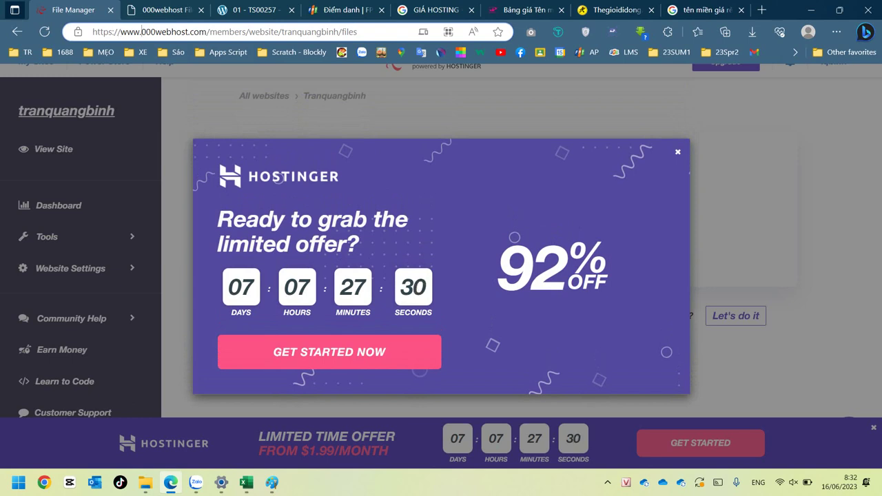
Step: Copy the 000webhost.com domain from Edge's address bar and bring Zalo to the front
{"action": "left_click_drag", "start_coordinate": [142, 32], "coordinate": [207, 32]}
{"action": "key", "text": "ctrl+c"}
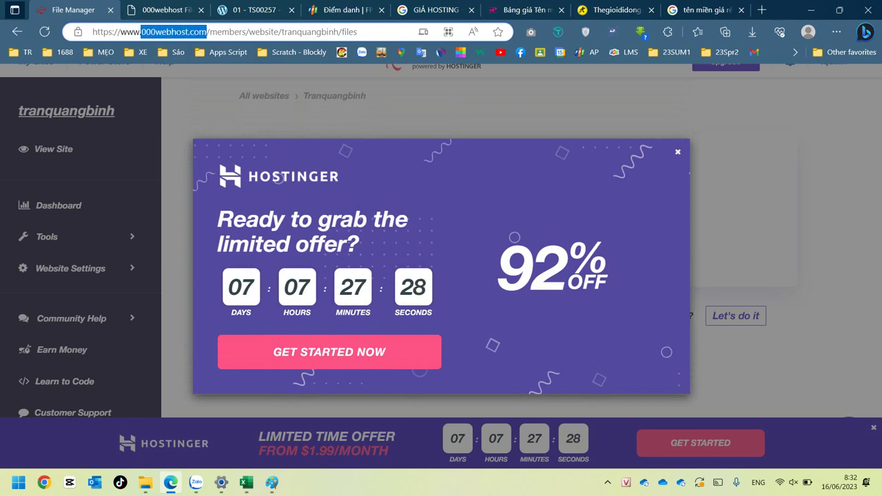
{"action": "key", "text": "alt+Tab"}
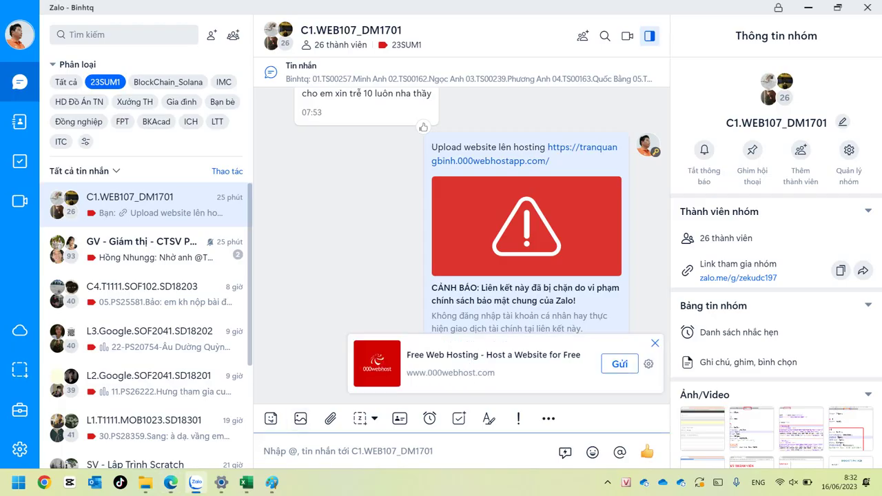
Step: Send 'Hosting mien phi 000webhost.com' to the Zalo group chat
{"action": "type", "text": "Ho"}
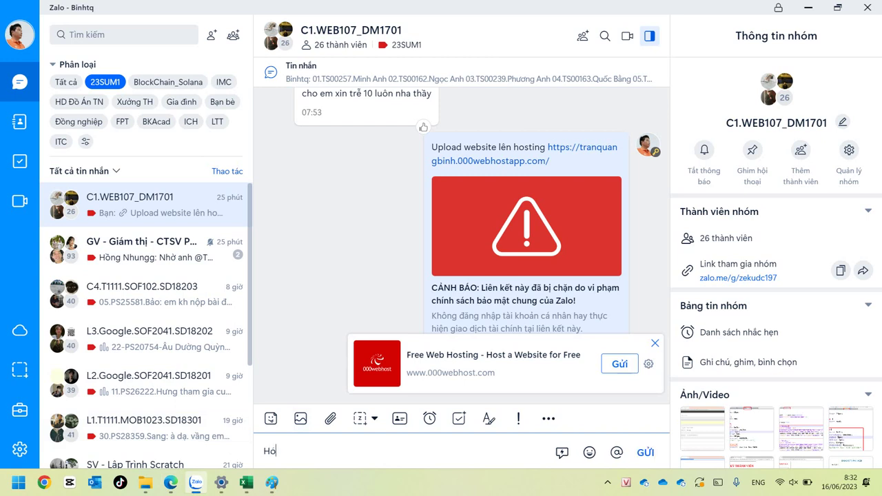
{"action": "type", "text": "sting mien phi"}
{"action": "key", "text": "ctrl+v"}
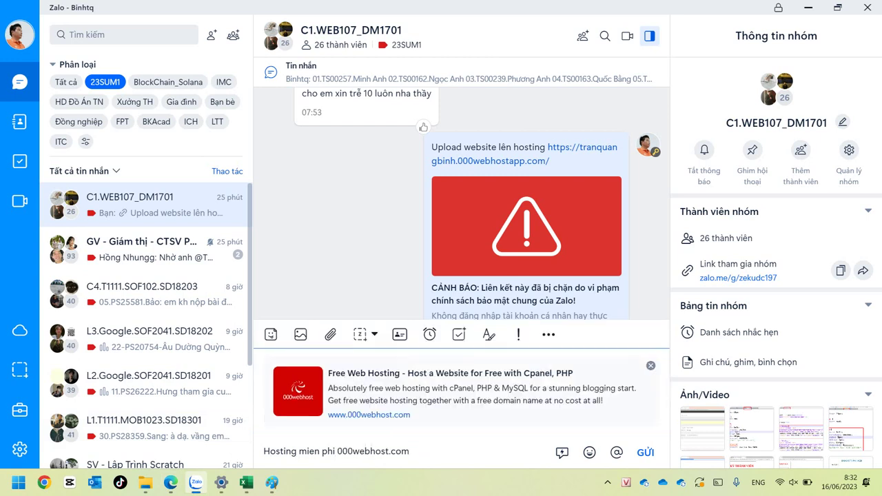
{"action": "key", "text": "Return"}
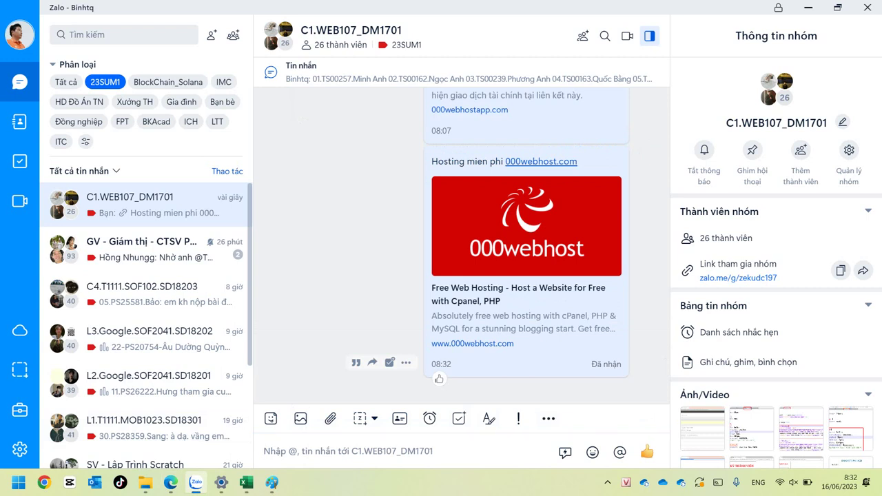
Step: Copy the link from the sent message and return to Edge
{"action": "right_click", "coordinate": [530, 164]}
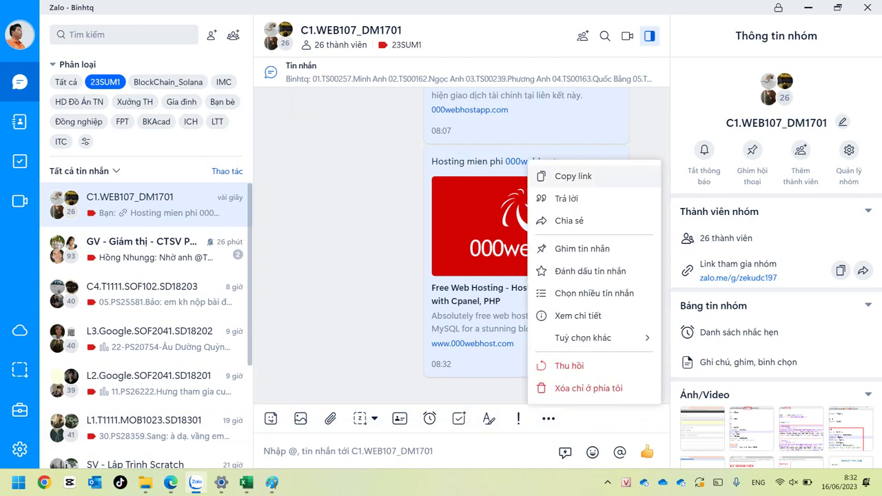
{"action": "left_click", "coordinate": [572, 176]}
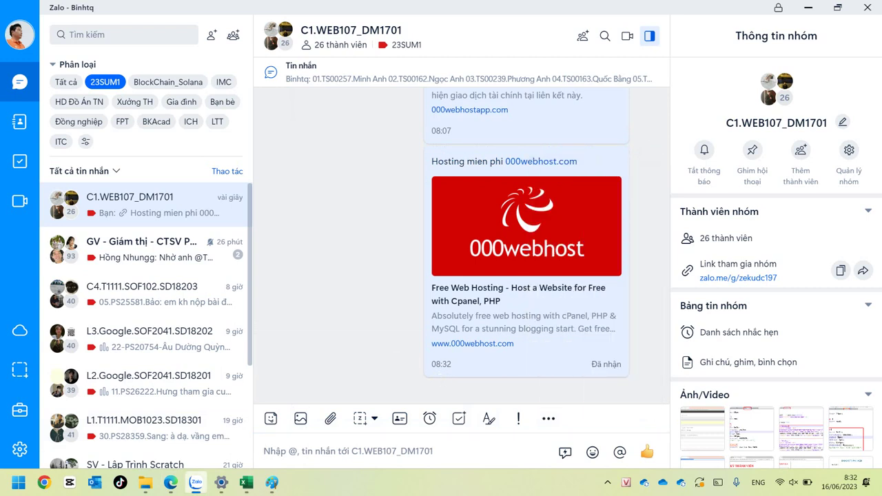
{"action": "left_click", "coordinate": [170, 483]}
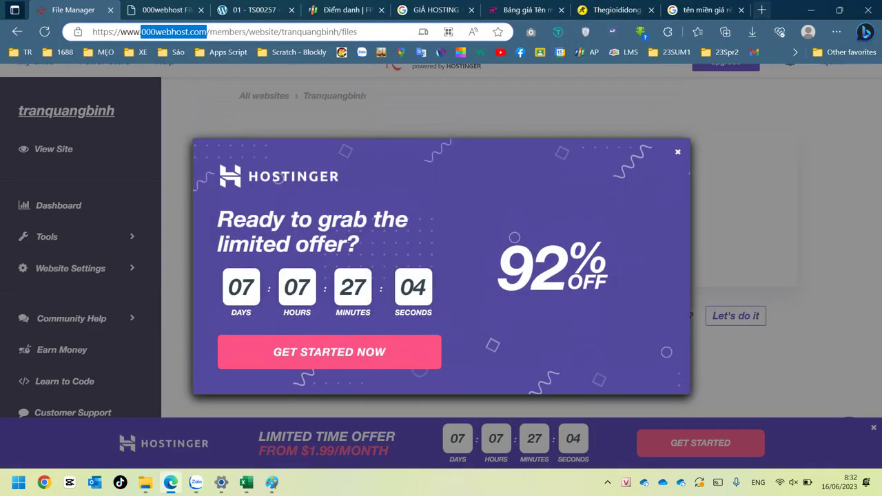
Step: Load 000webhost.com in a new Edge tab and close the old File Manager tab
{"action": "left_click", "coordinate": [762, 10]}
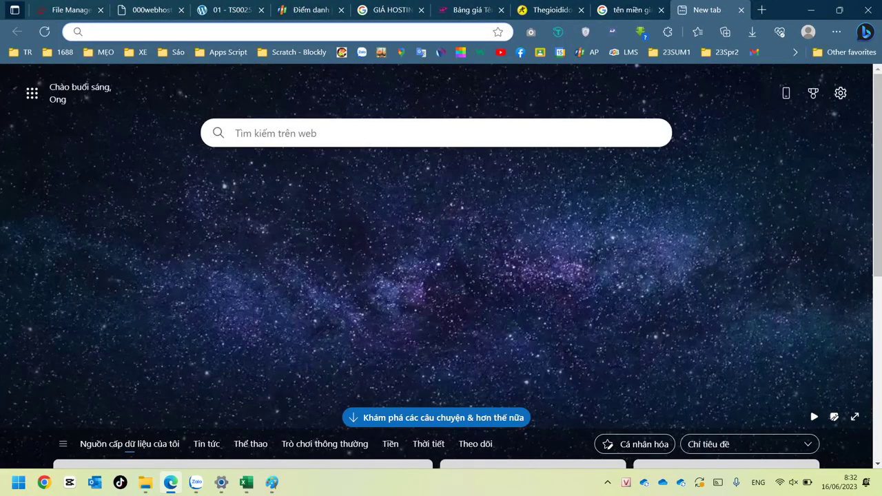
{"action": "key", "text": "ctrl+v"}
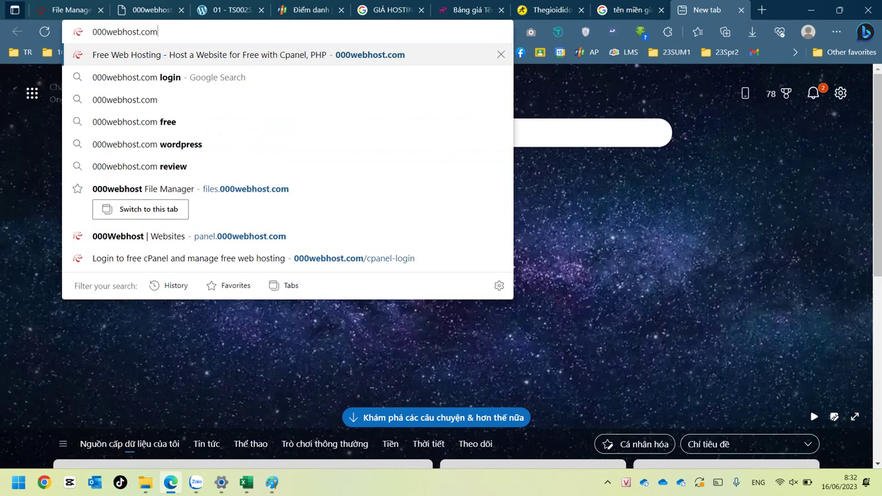
{"action": "key", "text": "Return"}
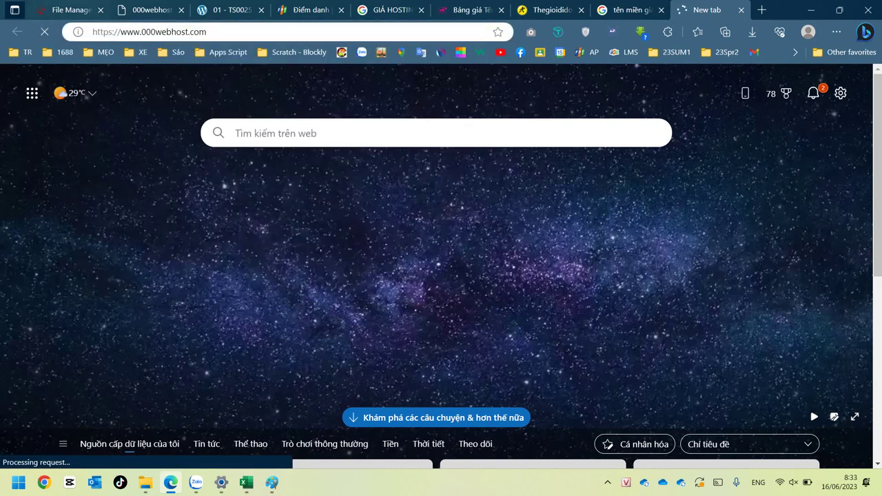
{"action": "left_click", "coordinate": [100, 10]}
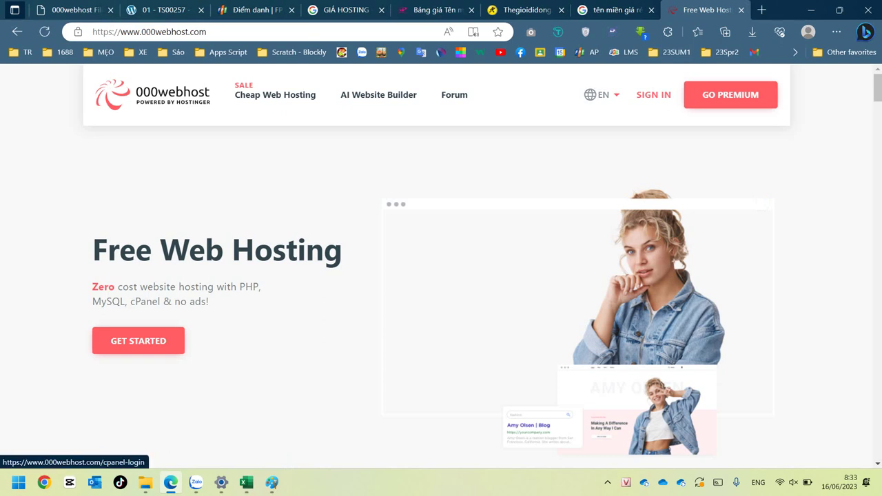
Step: Log out of the current account from the 000webhost control panel
{"action": "left_click", "coordinate": [653, 95]}
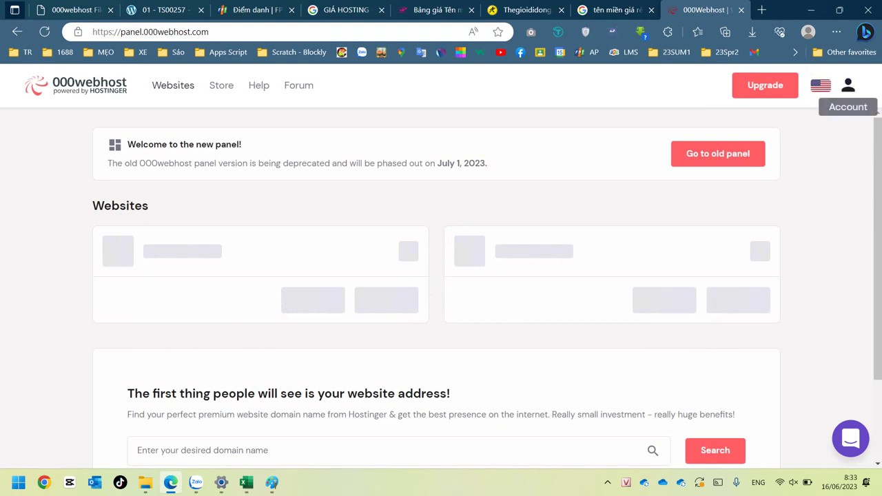
{"action": "left_click", "coordinate": [848, 84]}
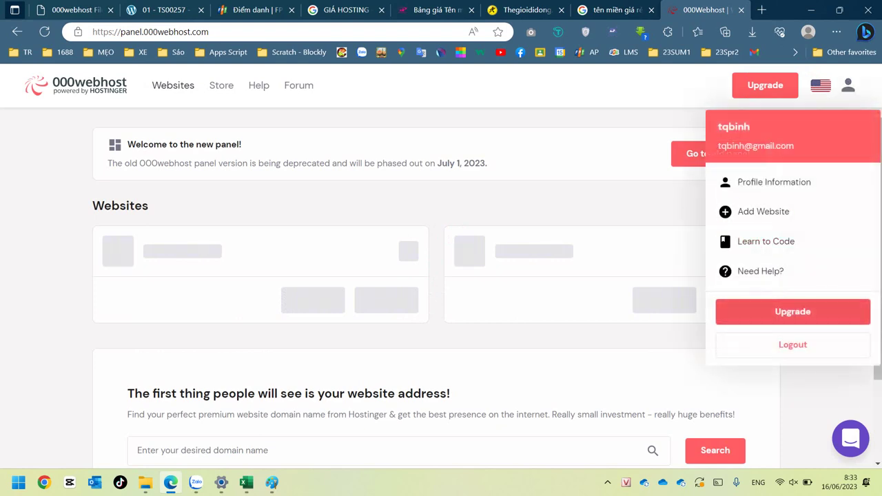
{"action": "left_click", "coordinate": [793, 345]}
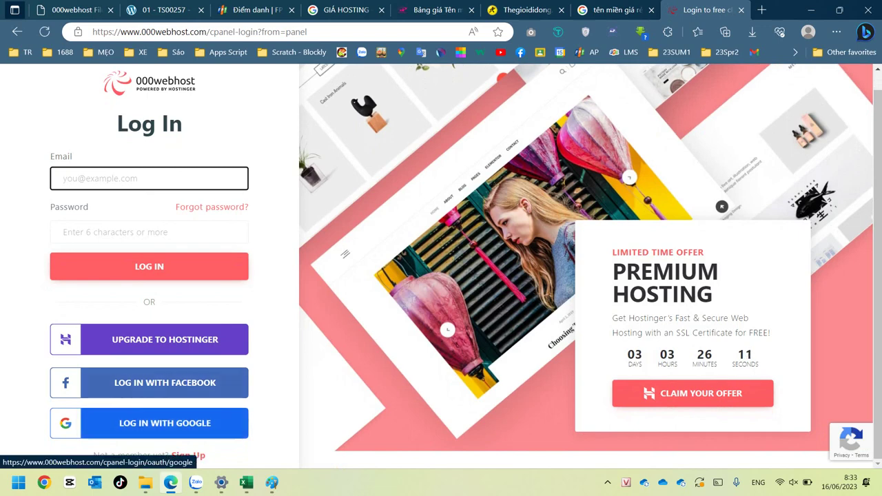
Step: Sign in to 000webhost with a different Google account
{"action": "left_click", "coordinate": [165, 423]}
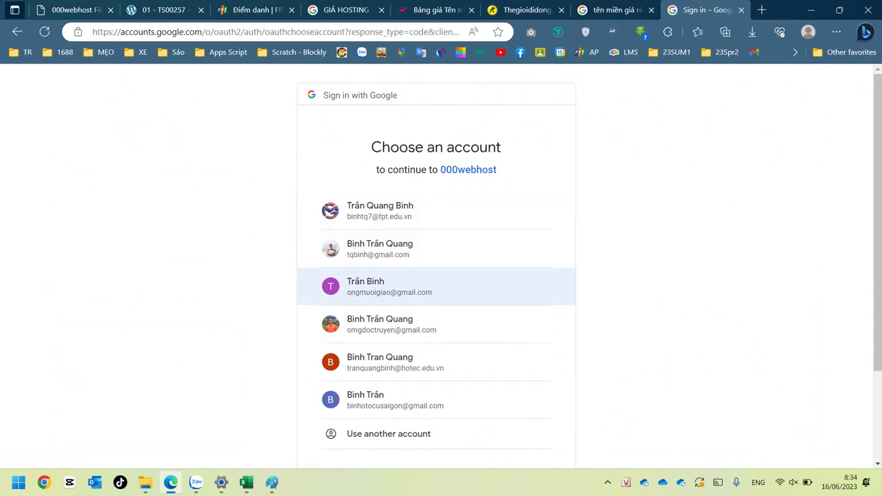
{"action": "key", "text": "Return"}
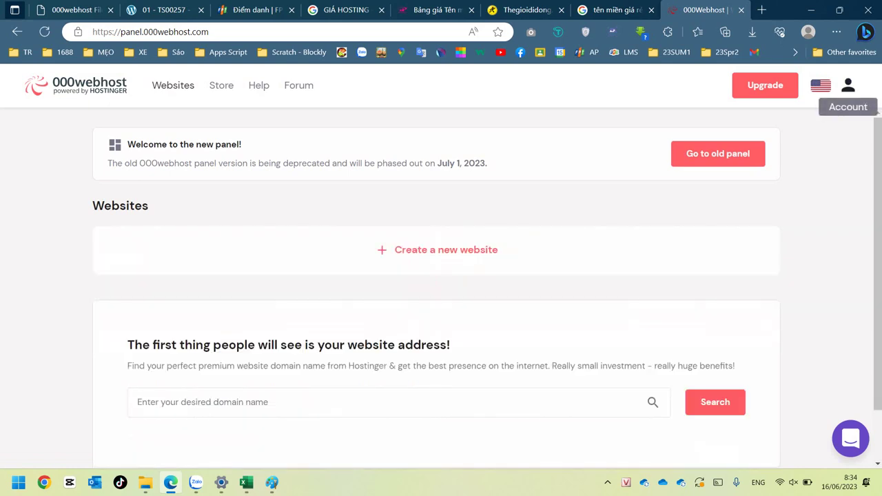
Step: Check the signed-in account, begin a new website at its Name field, then switch to Excel
{"action": "left_click", "coordinate": [848, 85]}
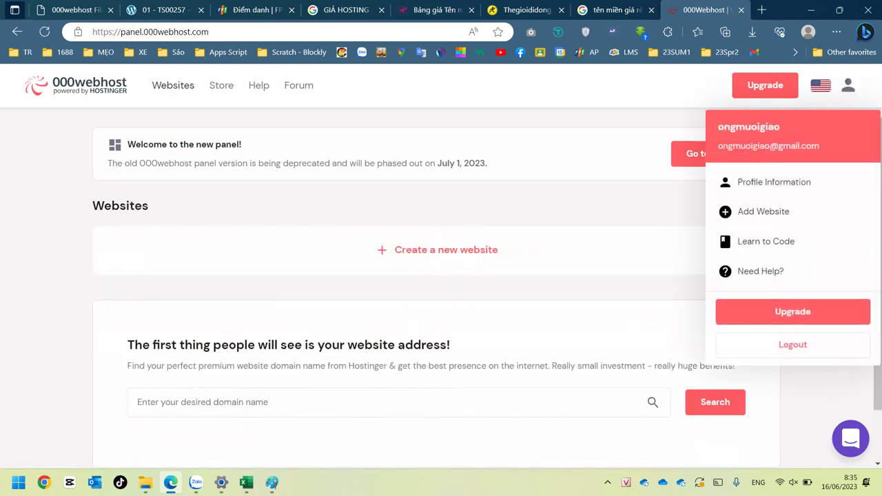
{"action": "key", "text": "Escape"}
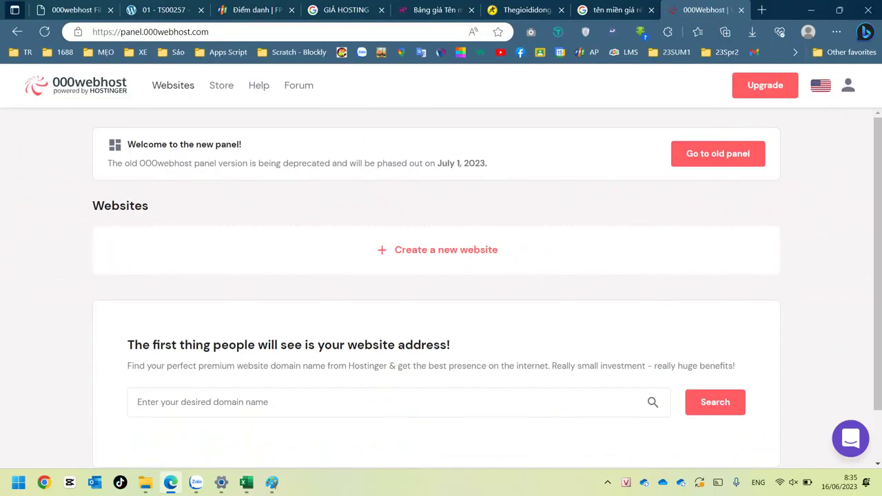
{"action": "left_click", "coordinate": [446, 249]}
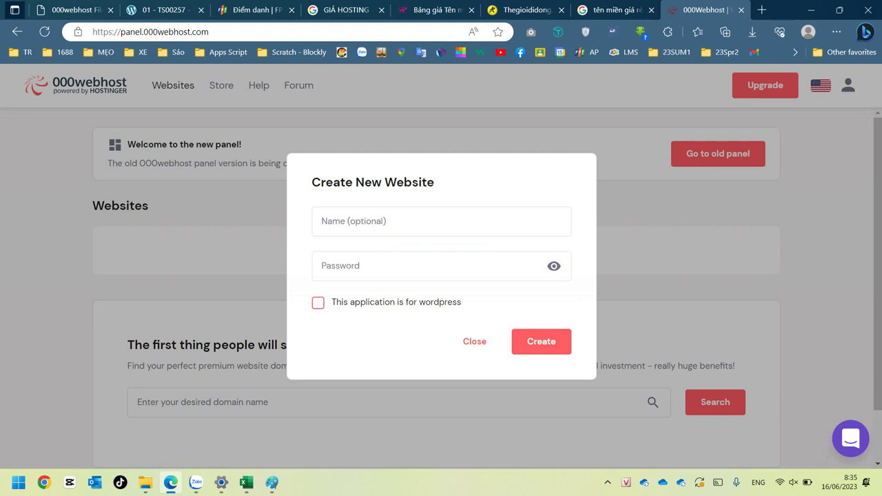
{"action": "left_click", "coordinate": [442, 221]}
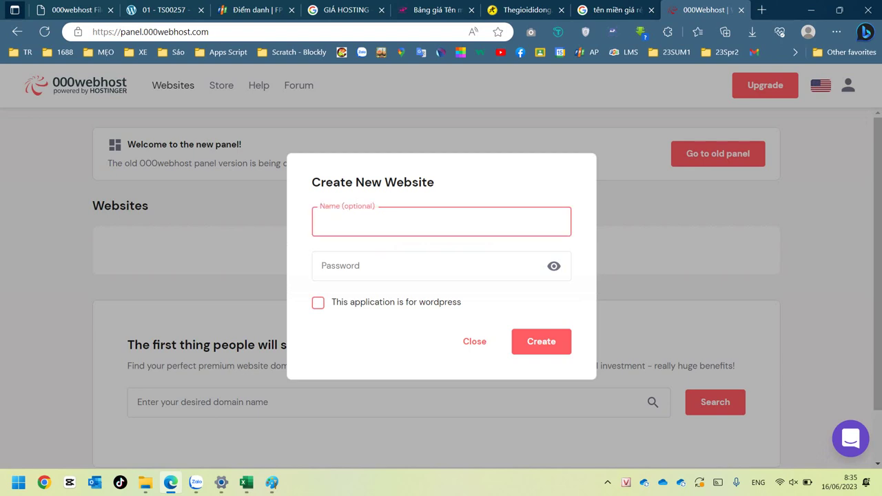
{"action": "left_click", "coordinate": [246, 483]}
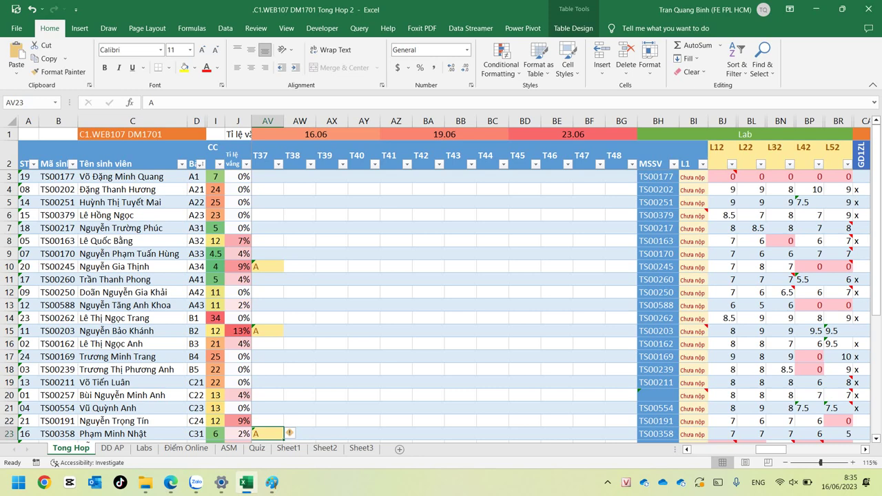
Step: Copy the student's number, ID and name from A4:C4 into the website Name field
{"action": "left_click", "coordinate": [27, 189]}
{"action": "key", "text": "Right"}
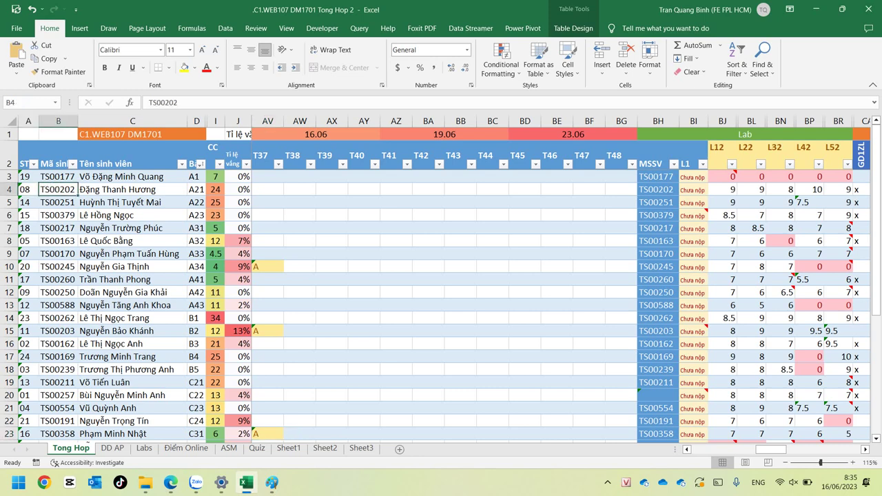
{"action": "key", "text": "Right"}
{"action": "key", "text": "Home"}
{"action": "key", "text": "shift+Right"}
{"action": "key", "text": "shift+Right"}
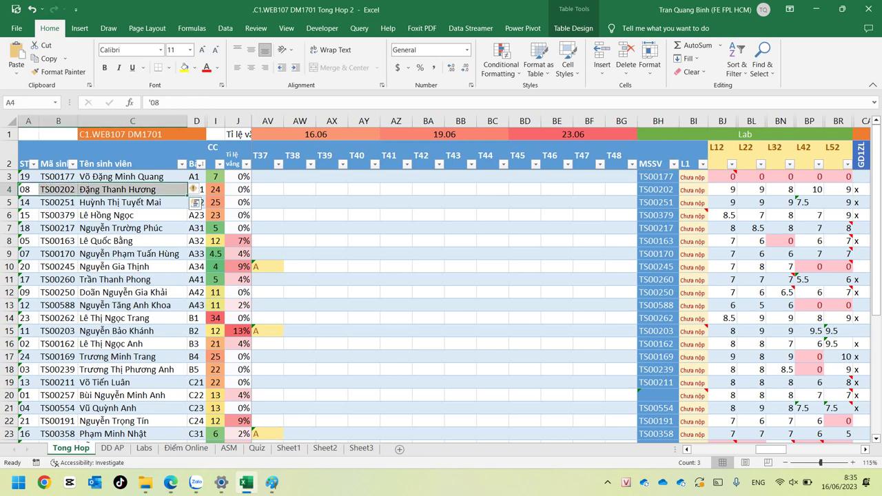
{"action": "key", "text": "ctrl+c"}
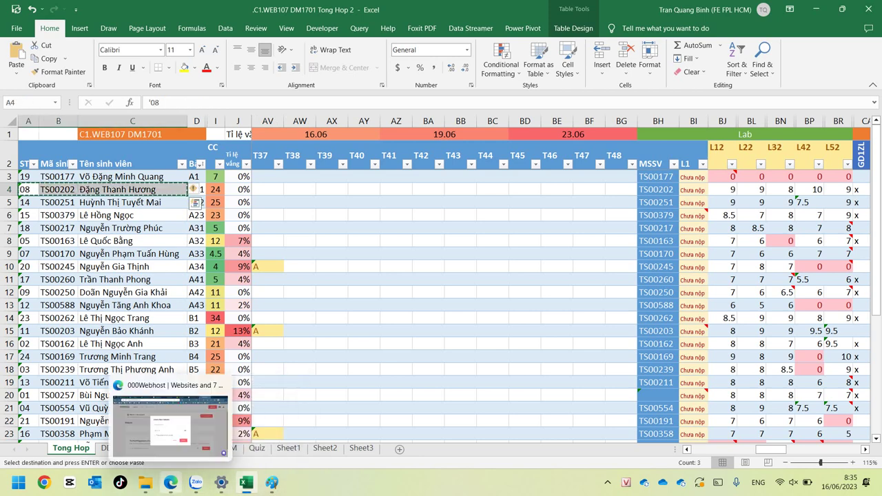
{"action": "left_click", "coordinate": [171, 483]}
{"action": "key", "text": "ctrl+v"}
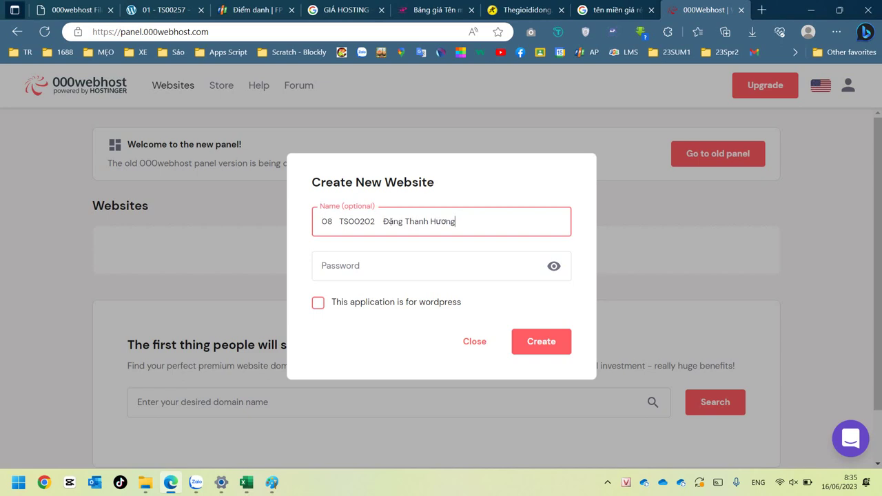
Step: Replace the four gaps in the website name with underscores
{"action": "left_click", "coordinate": [335, 221]}
{"action": "key", "text": "BackSpace"}
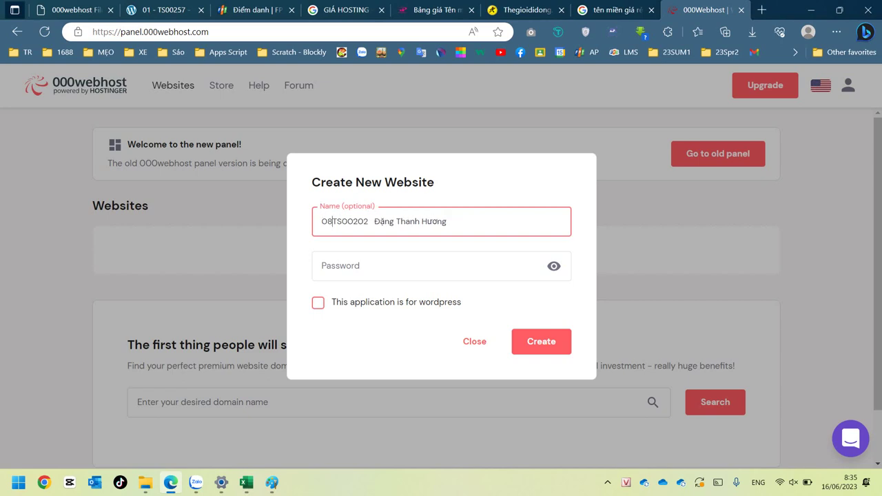
{"action": "type", "text": "_"}
{"action": "left_click", "coordinate": [378, 221]}
{"action": "key", "text": "BackSpace"}
{"action": "type", "text": "_"}
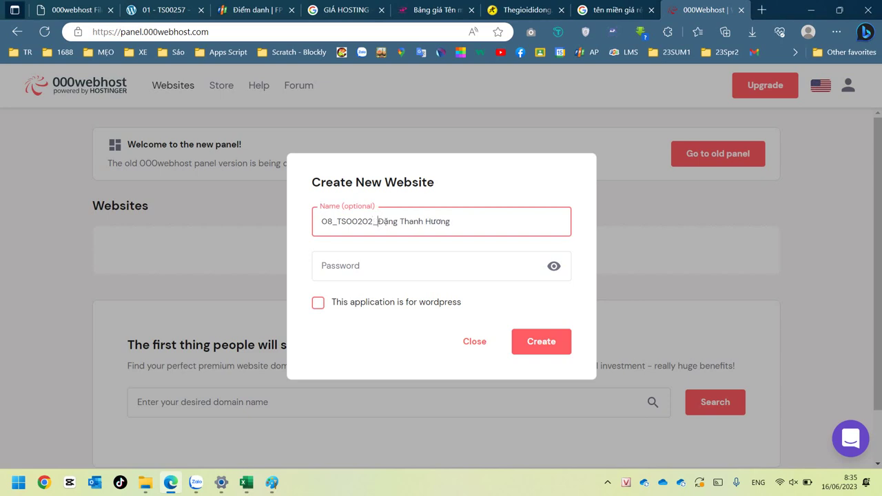
{"action": "left_click", "coordinate": [398, 221]}
{"action": "key", "text": "BackSpace"}
{"action": "type", "text": "_"}
{"action": "key", "text": "BackSpace"}
{"action": "type", "text": "_"}
{"action": "left_click", "coordinate": [322, 266]}
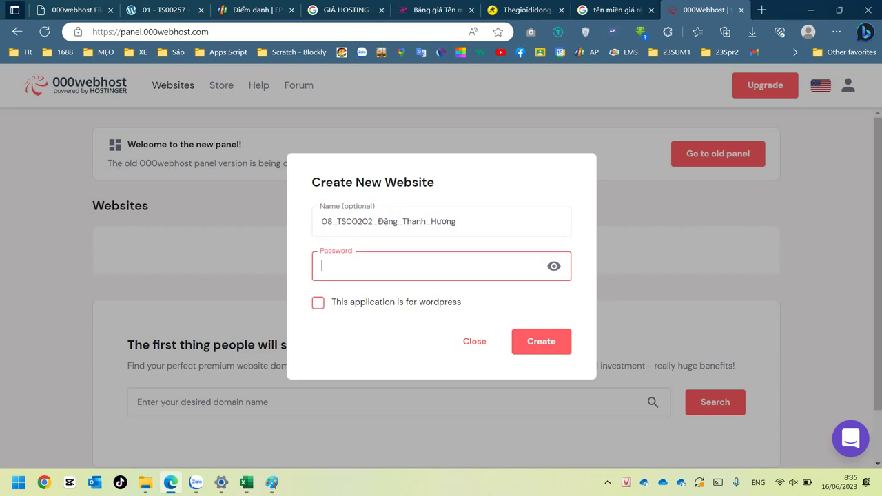
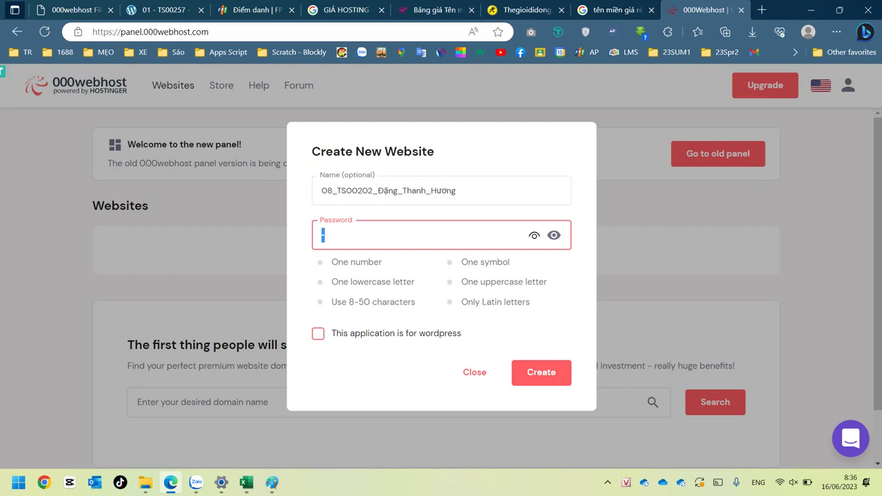
Step: Enter a password with numbers, mixed case and sufficient length, then select it
{"action": "key", "text": "ctrl+a"}
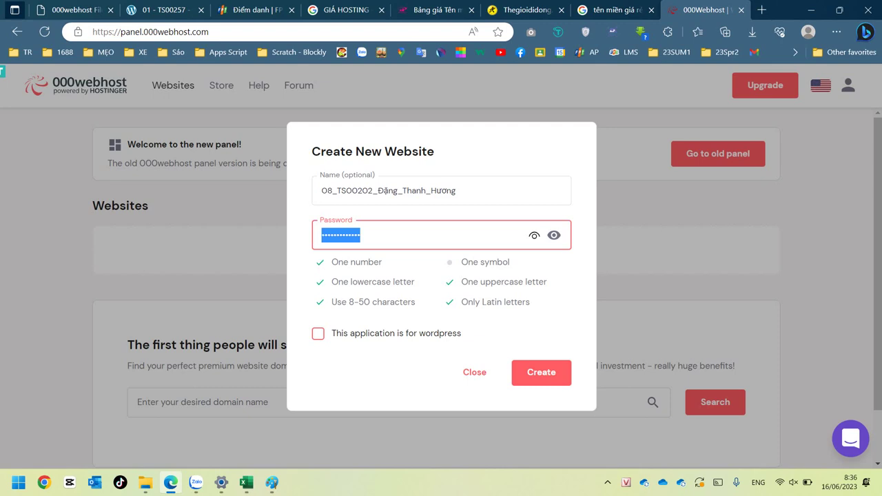
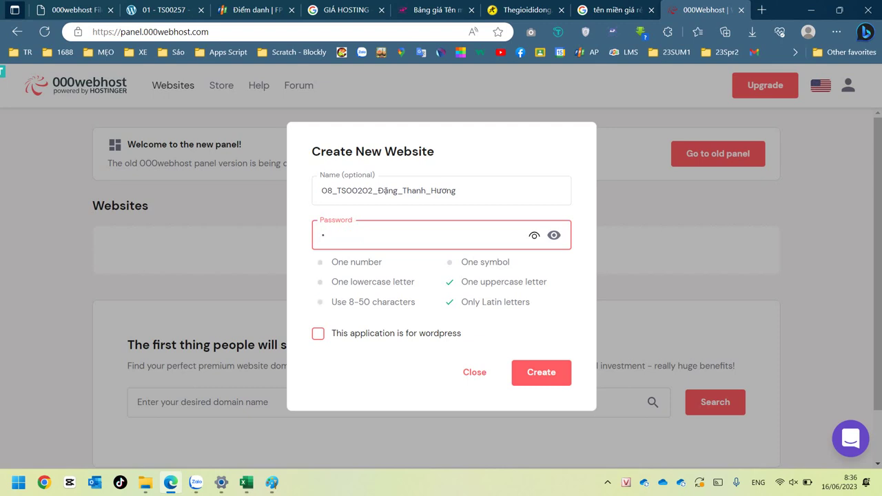
Step: Retype the password, show it unmasked, add a symbol, and select it to copy
{"action": "left_click_drag", "start_coordinate": [510, 262], "coordinate": [461, 262]}
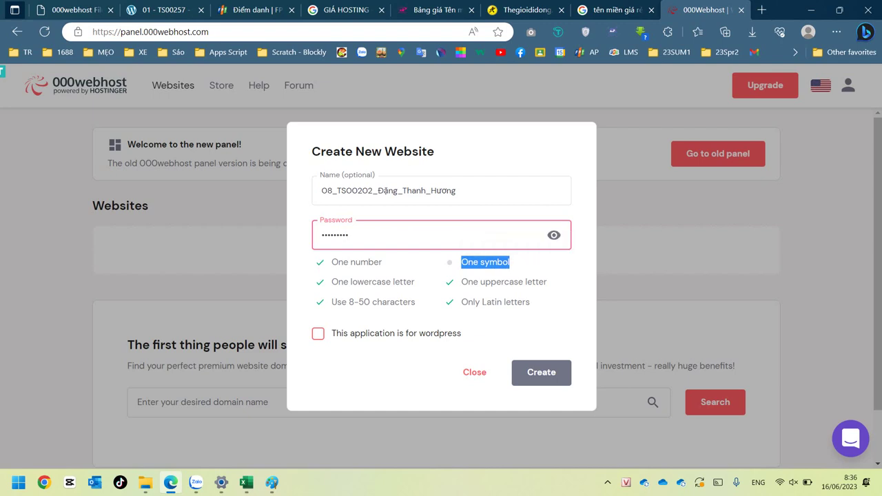
{"action": "left_click", "coordinate": [555, 235]}
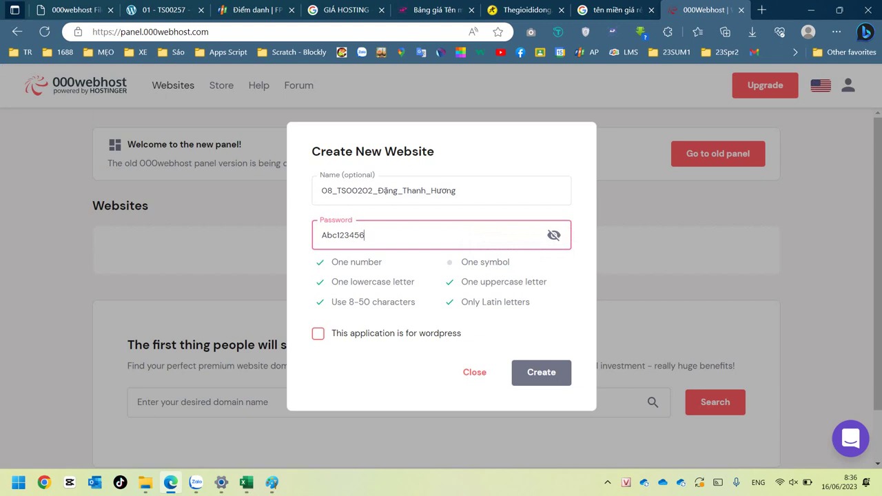
{"action": "type", "text": "@"}
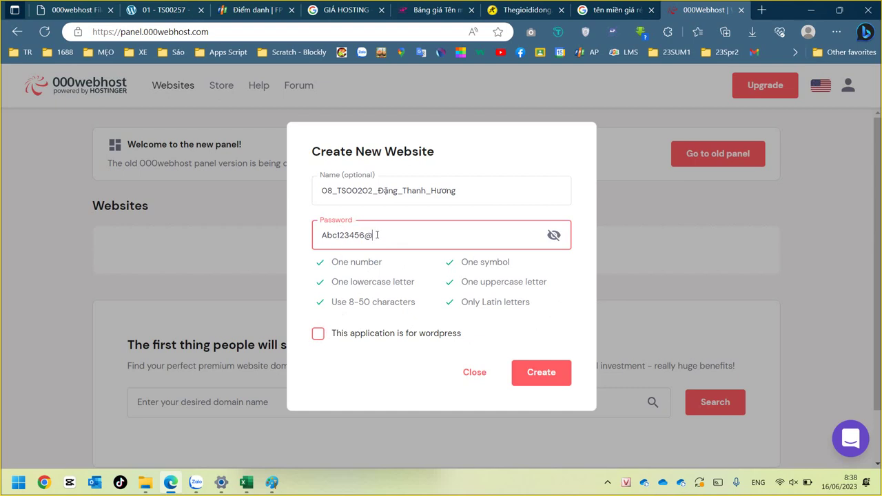
{"action": "left_click_drag", "start_coordinate": [377, 235], "coordinate": [257, 238]}
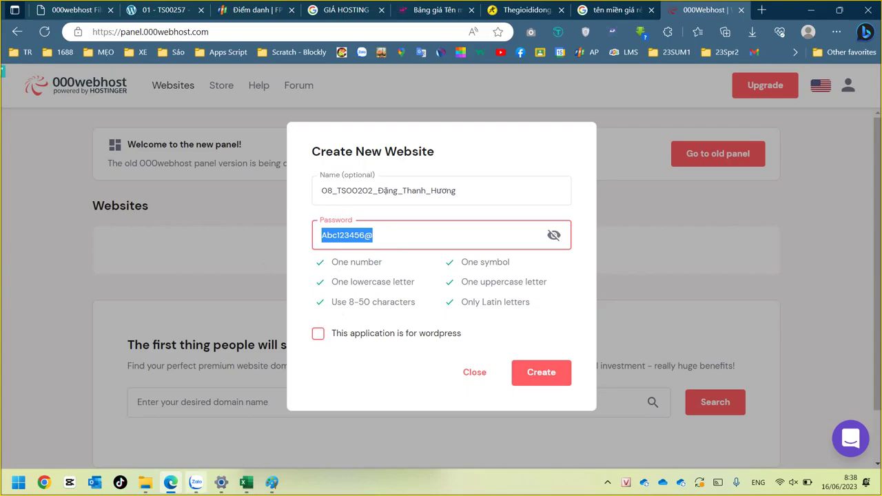
{"action": "left_click", "coordinate": [196, 482]}
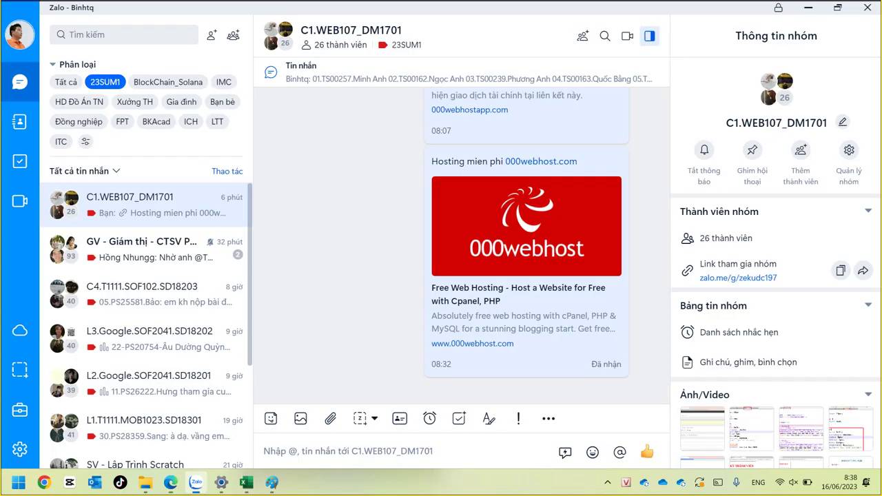
Step: Paste and send the copied password to the C1.WEB107_DM1701 group, then return to the browser form
{"action": "left_click", "coordinate": [266, 451]}
{"action": "key", "text": "ctrl+v"}
{"action": "key", "text": "Return"}
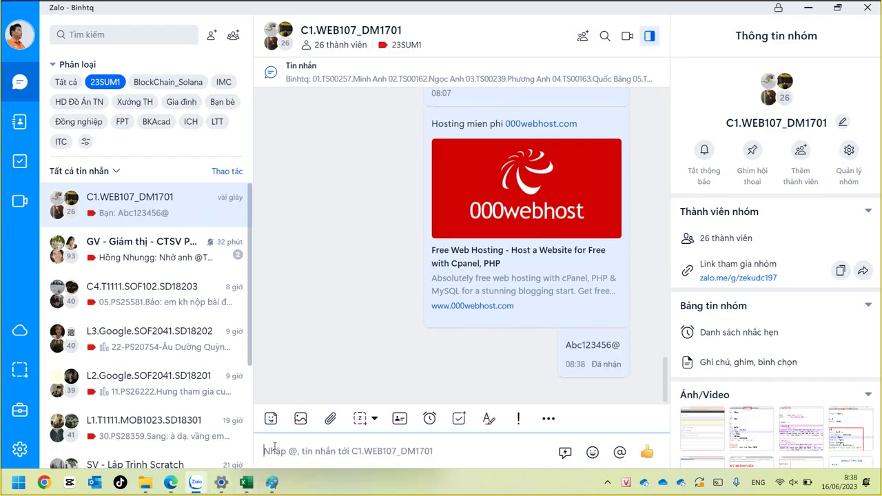
{"action": "key", "text": "alt+Tab"}
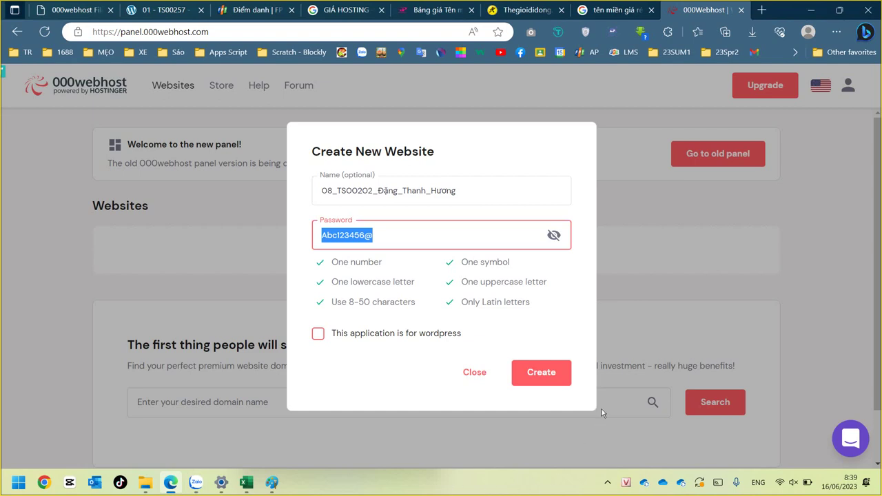
Step: Attempt to submit the Create New Website form, briefly opening and closing the system tray
{"action": "left_click", "coordinate": [548, 370]}
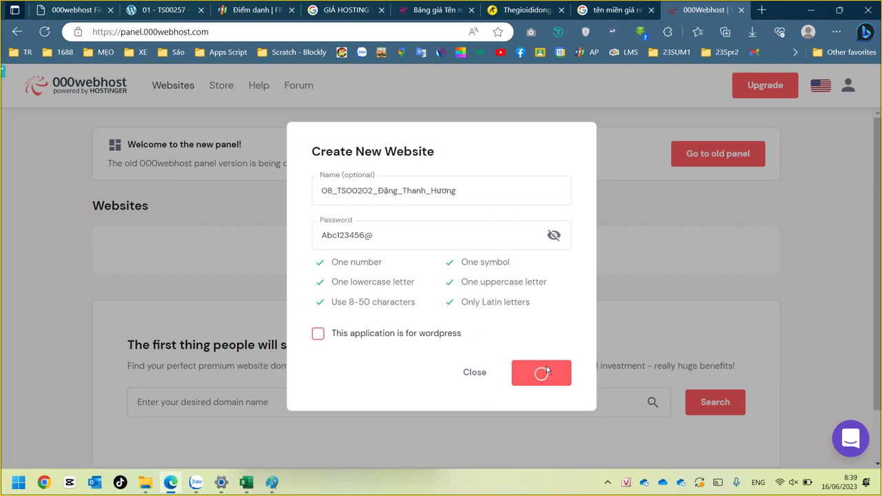
{"action": "left_click", "coordinate": [610, 486]}
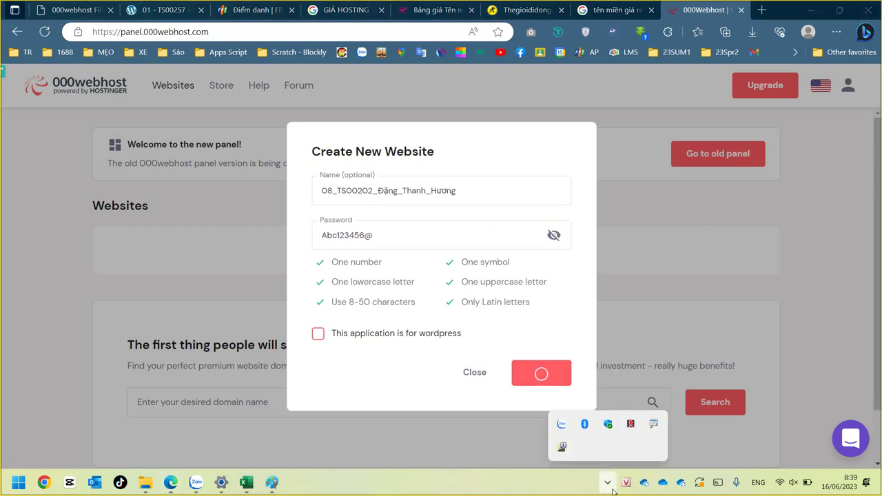
{"action": "left_click", "coordinate": [630, 427]}
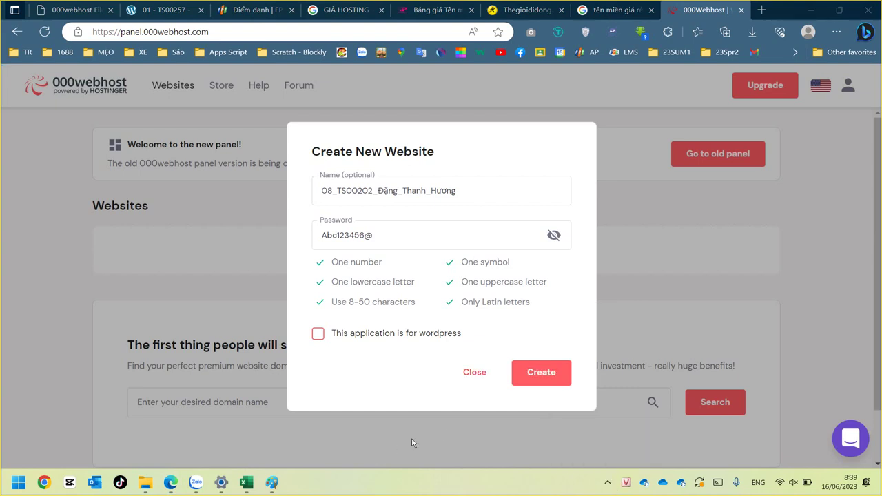
{"action": "left_click", "coordinate": [531, 374]}
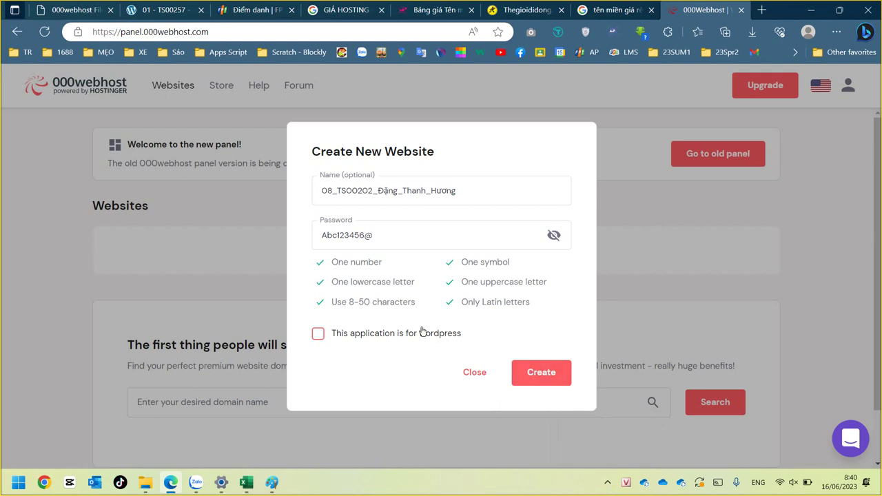
Step: Toggle the WordPress option on and off, retrying Create after each change
{"action": "left_click", "coordinate": [335, 337]}
{"action": "left_click", "coordinate": [541, 382]}
{"action": "left_click", "coordinate": [540, 381]}
{"action": "left_click", "coordinate": [398, 337]}
{"action": "left_click", "coordinate": [543, 382]}
{"action": "left_click", "coordinate": [542, 383]}
Step: Replace the accented part of the website name with unaccented letters and an underscore, then submit
{"action": "left_click_drag", "start_coordinate": [378, 191], "coordinate": [478, 191]}
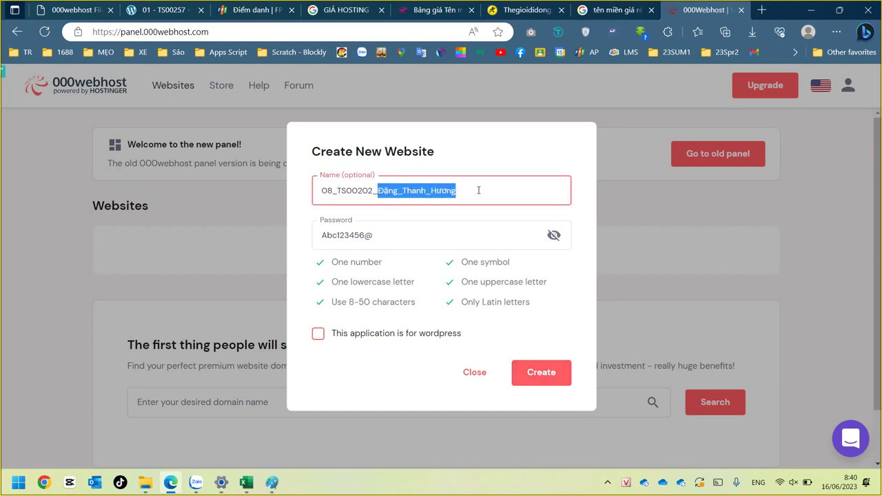
{"action": "type", "text": "Thanh"}
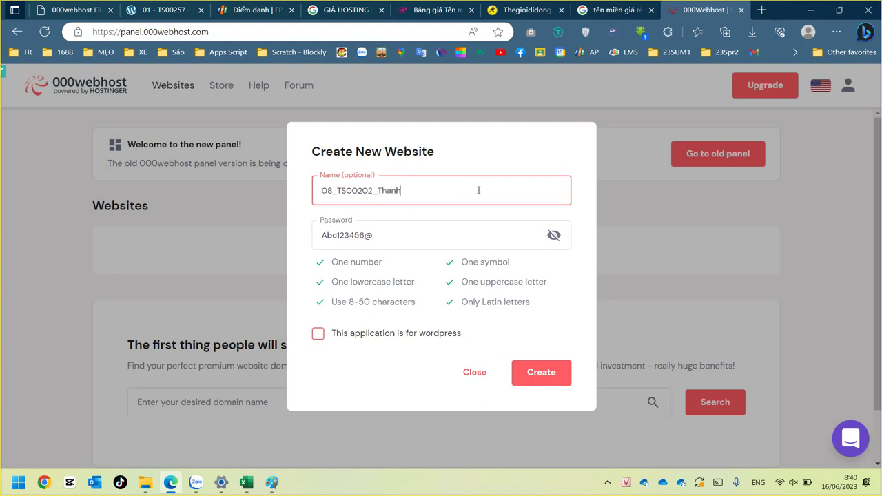
{"action": "type", "text": "_Huong"}
{"action": "left_click", "coordinate": [536, 381]}
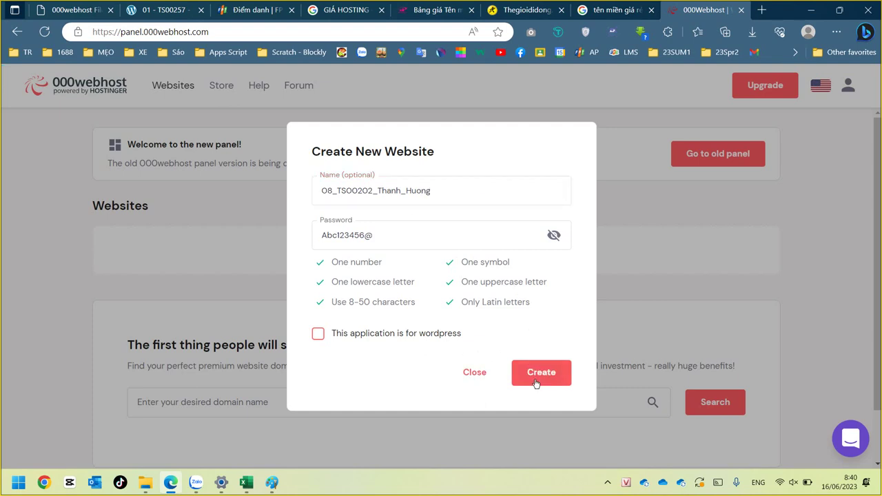
{"action": "left_click", "coordinate": [536, 381]}
{"action": "left_click", "coordinate": [492, 378]}
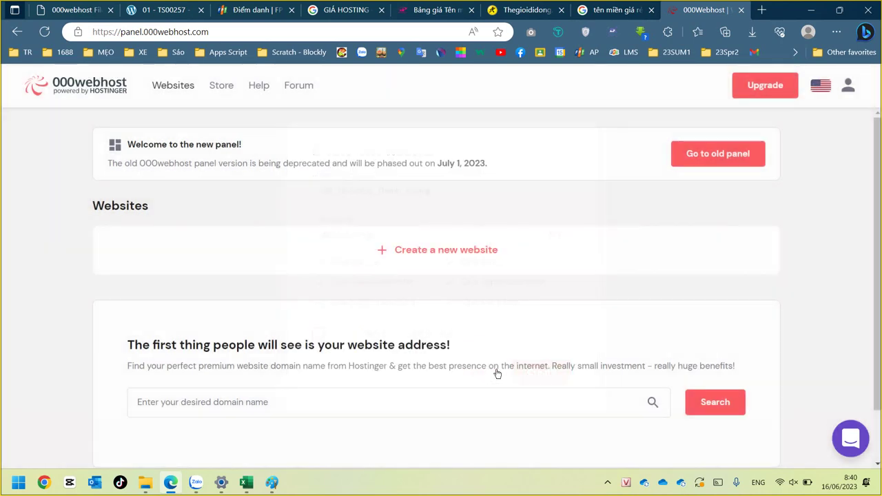
Step: Switch to the old 000webhost panel and start the guided setup with LET'S CREATE SOME MAGIC
{"action": "left_click", "coordinate": [703, 158]}
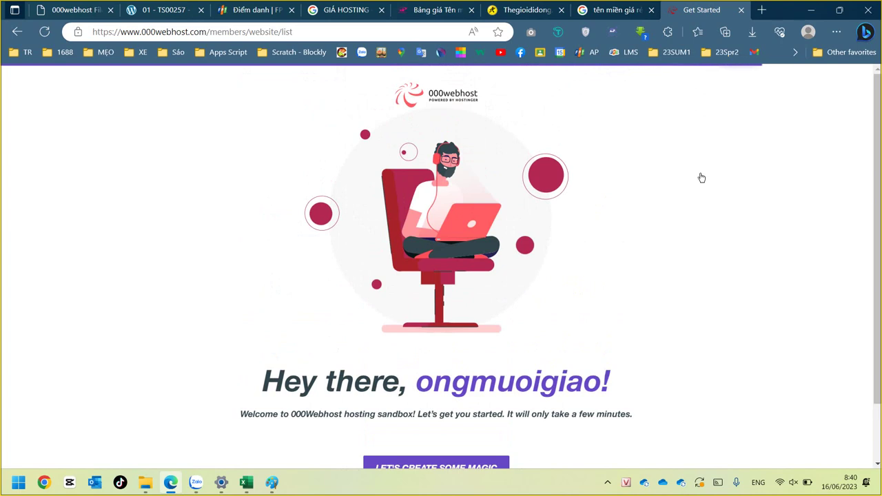
{"action": "scroll", "coordinate": [699, 177], "scroll_direction": "down", "scroll_amount": 1}
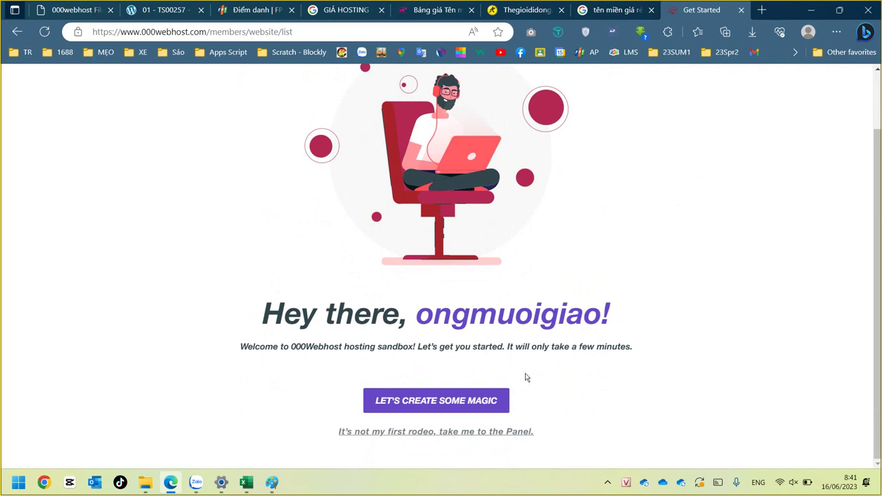
{"action": "scroll", "coordinate": [525, 377], "scroll_direction": "up", "scroll_amount": 1}
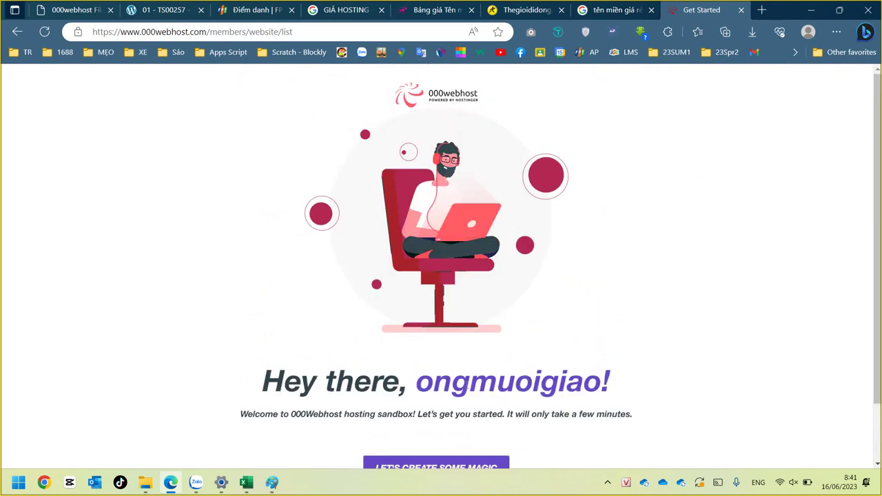
{"action": "scroll", "coordinate": [467, 387], "scroll_direction": "down", "scroll_amount": 1}
{"action": "scroll", "coordinate": [466, 386], "scroll_direction": "up", "scroll_amount": 1}
{"action": "scroll", "coordinate": [466, 388], "scroll_direction": "down", "scroll_amount": 1}
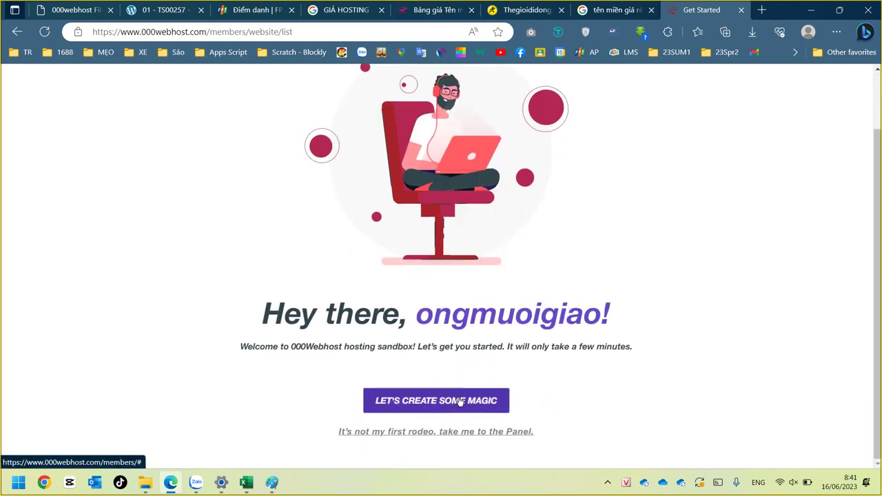
{"action": "left_click", "coordinate": [461, 402]}
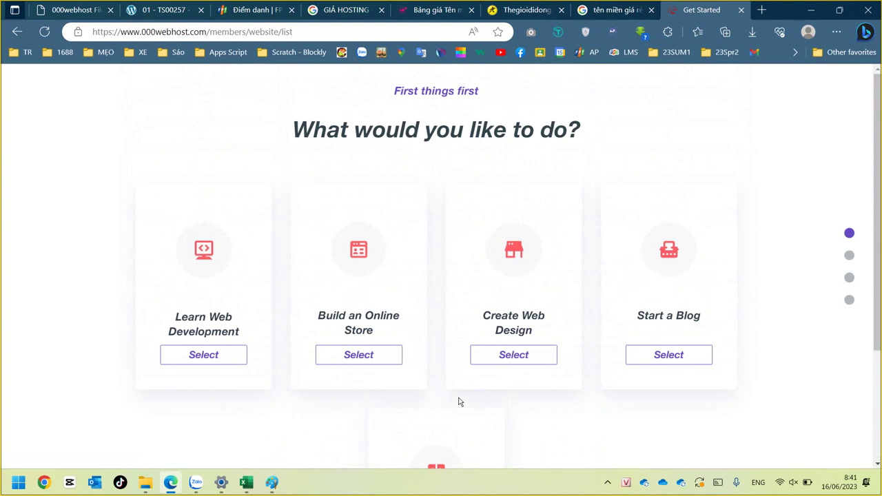
Step: Answer the setup questions with Create Web Design as the goal and Technology as the type
{"action": "scroll", "coordinate": [460, 401], "scroll_direction": "down", "scroll_amount": 2}
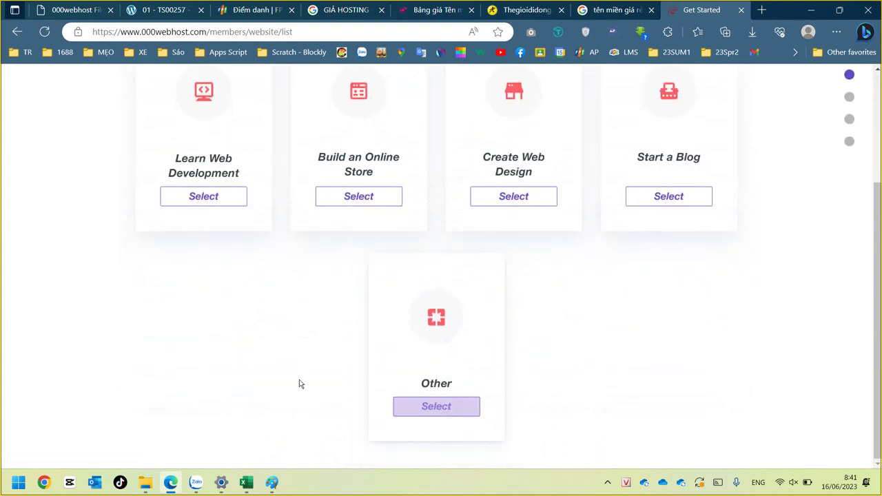
{"action": "scroll", "coordinate": [300, 384], "scroll_direction": "up", "scroll_amount": 2}
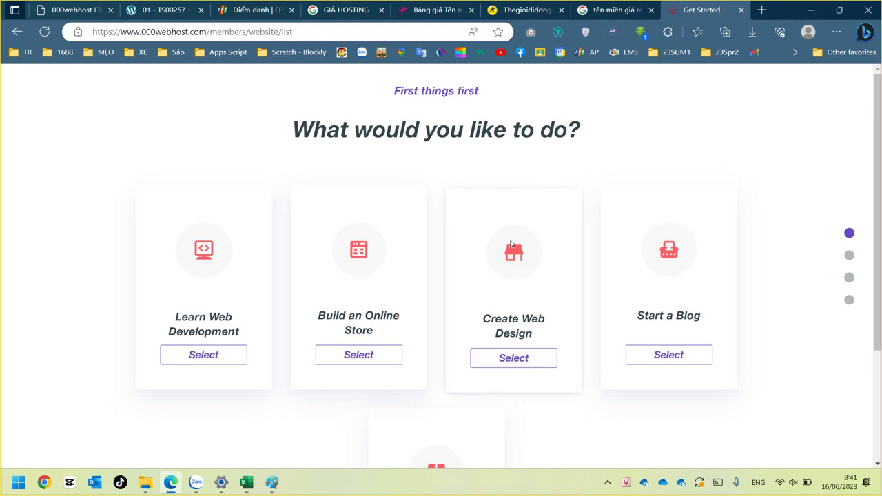
{"action": "left_click", "coordinate": [510, 367]}
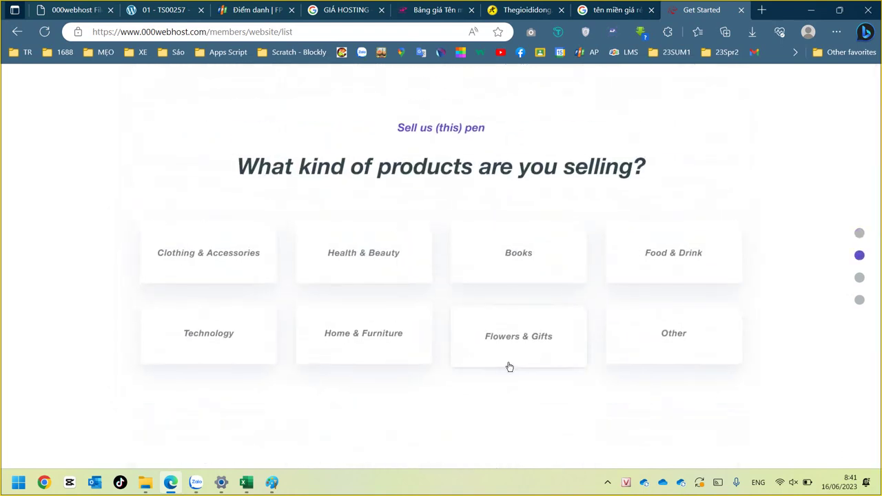
{"action": "left_click", "coordinate": [200, 327]}
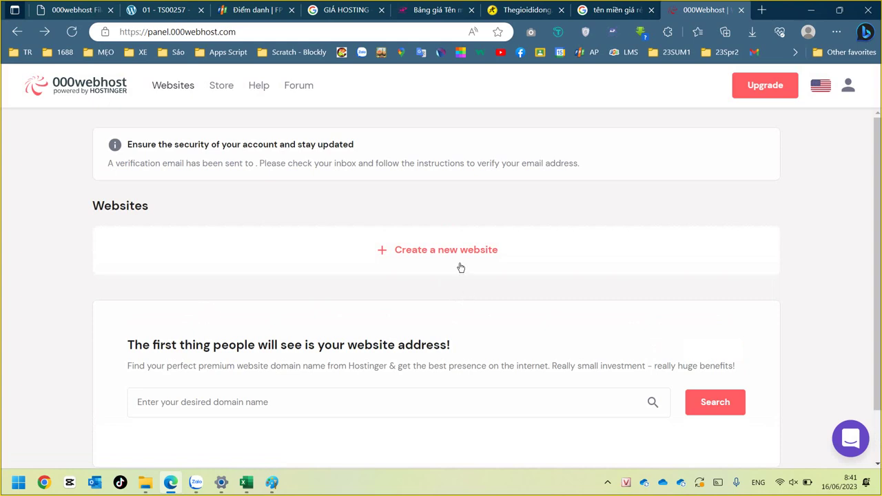
Step: Fill a new website form with the student's shortened name and a password, then submit
{"action": "scroll", "coordinate": [460, 290], "scroll_direction": "down", "scroll_amount": 1}
{"action": "scroll", "coordinate": [462, 320], "scroll_direction": "up", "scroll_amount": 1}
{"action": "left_click", "coordinate": [416, 257]}
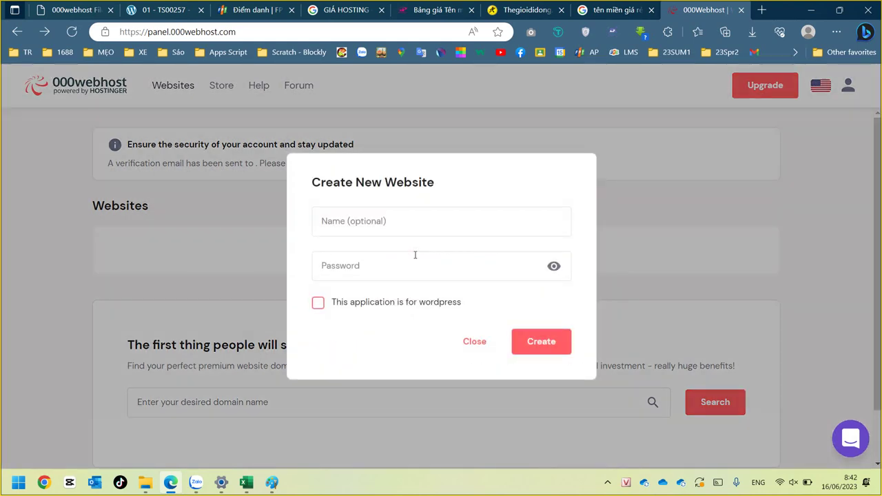
{"action": "left_click", "coordinate": [400, 223]}
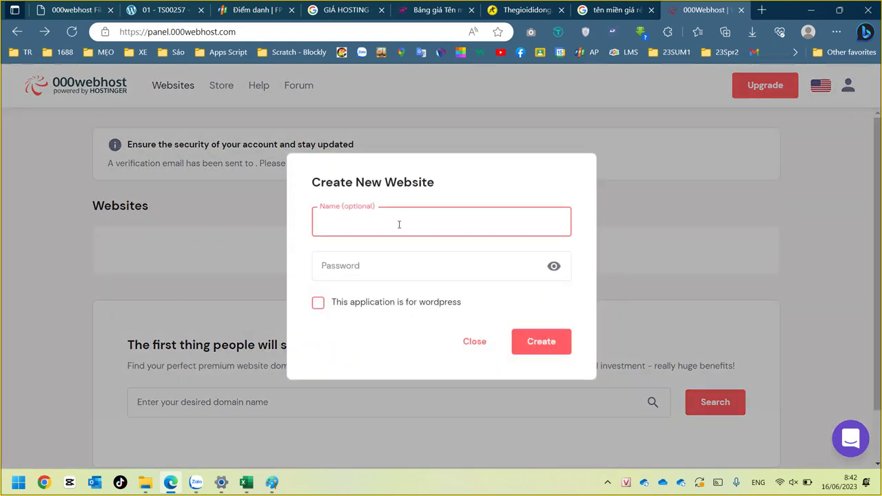
{"action": "type", "text": "ThanhHuong"}
{"action": "left_click", "coordinate": [378, 266]}
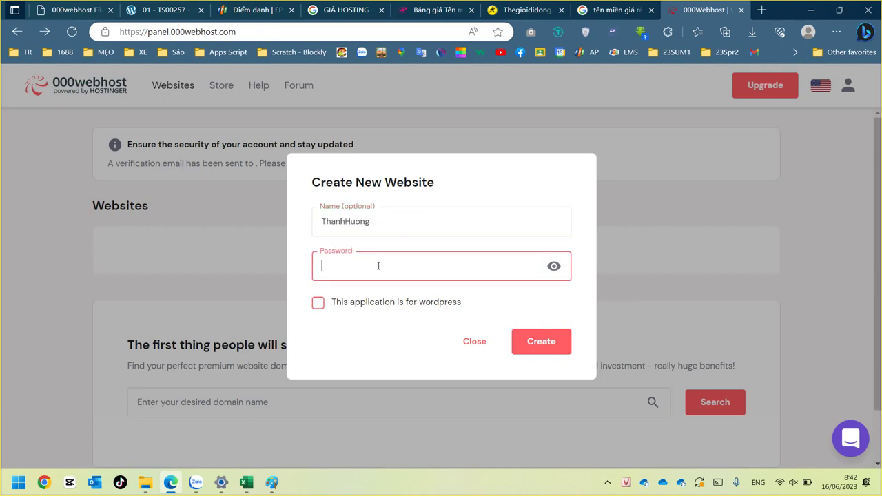
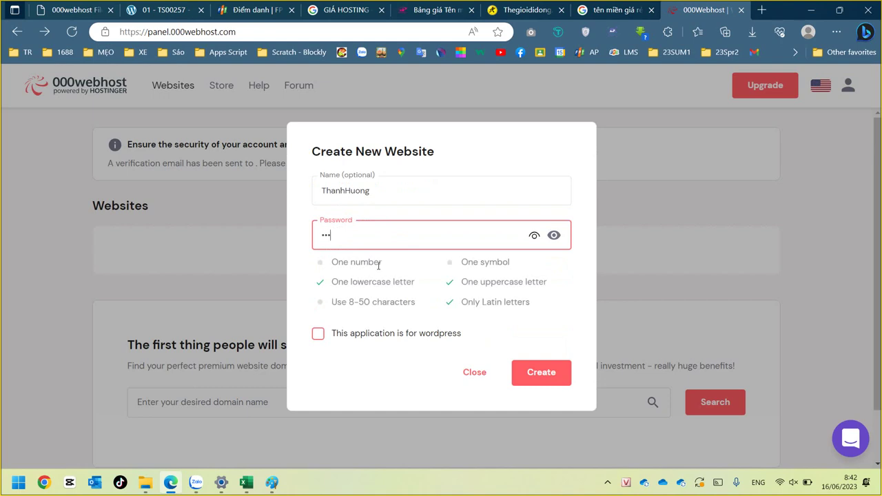
{"action": "left_click", "coordinate": [549, 380]}
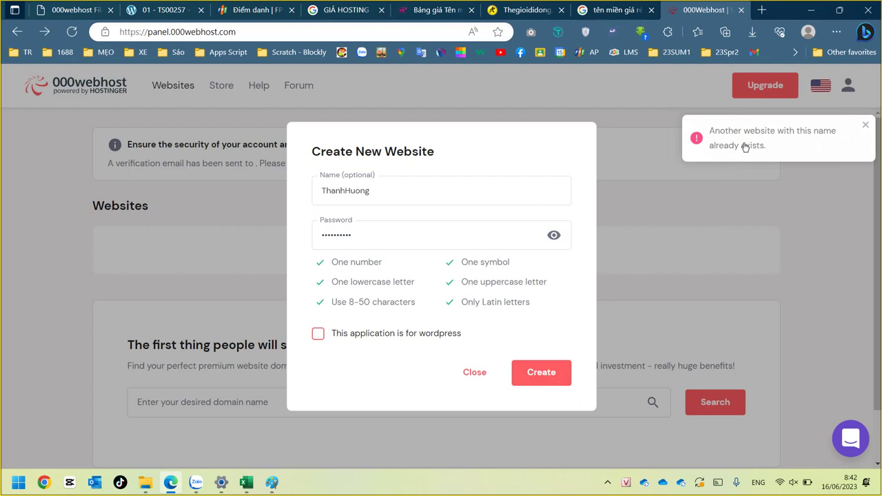
Step: Copy the student ID from cell B4 in Excel and refocus the website name field
{"action": "left_click", "coordinate": [247, 484]}
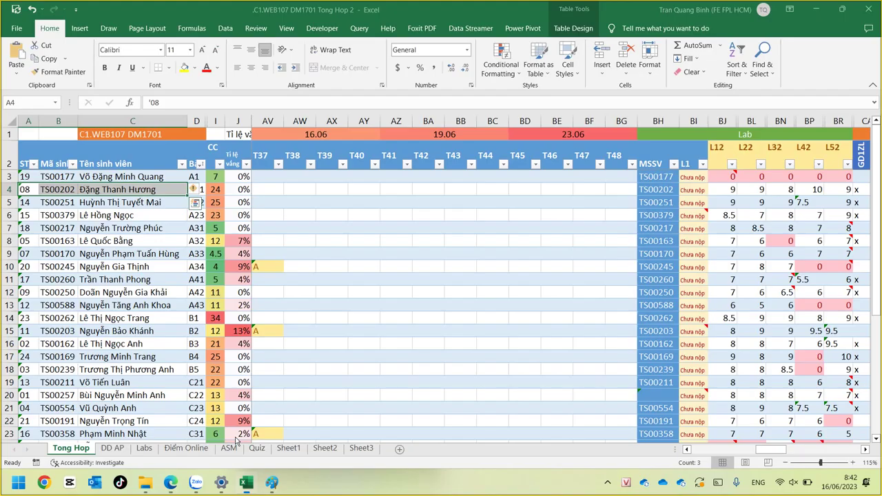
{"action": "left_click", "coordinate": [59, 189]}
{"action": "double_click", "coordinate": [153, 102]}
{"action": "key", "text": "ctrl+c"}
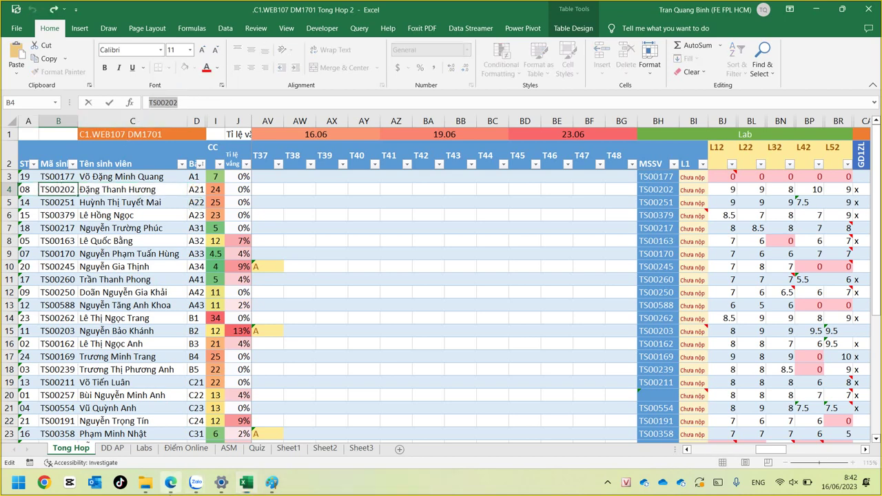
{"action": "left_click", "coordinate": [170, 482]}
{"action": "left_click", "coordinate": [322, 189]}
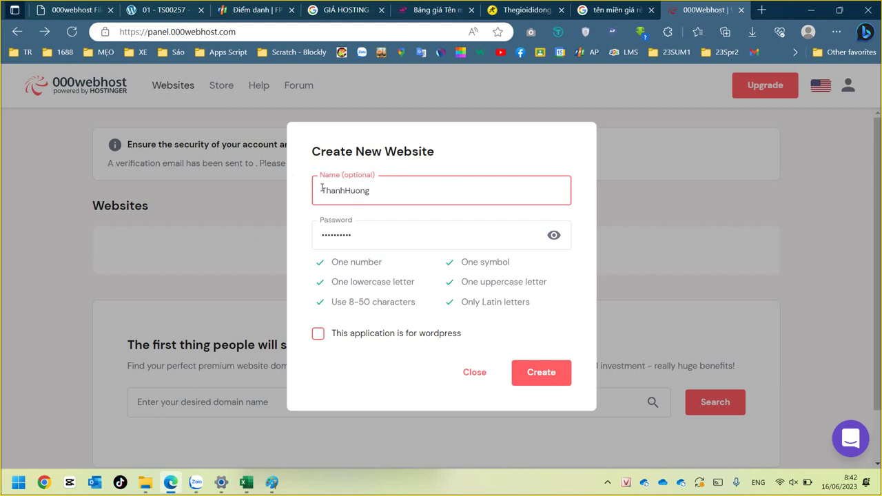
Step: Prefix the site name with the student ID, drop the underscore, and create the website
{"action": "key", "text": "ctrl+v"}
{"action": "type", "text": "_"}
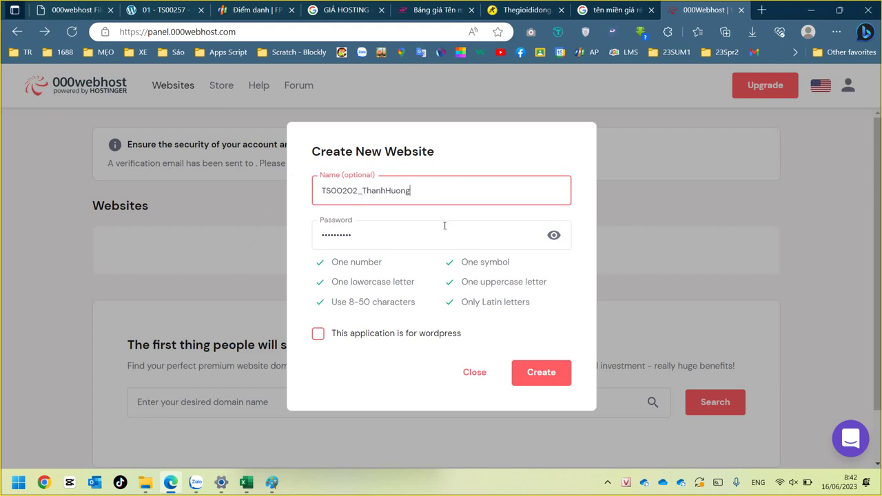
{"action": "left_click", "coordinate": [532, 373]}
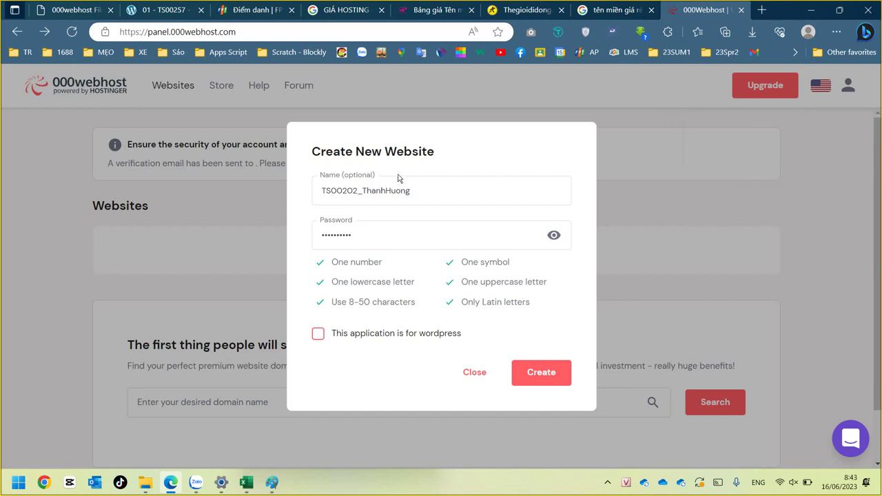
{"action": "left_click", "coordinate": [369, 196]}
{"action": "key", "text": "BackSpace"}
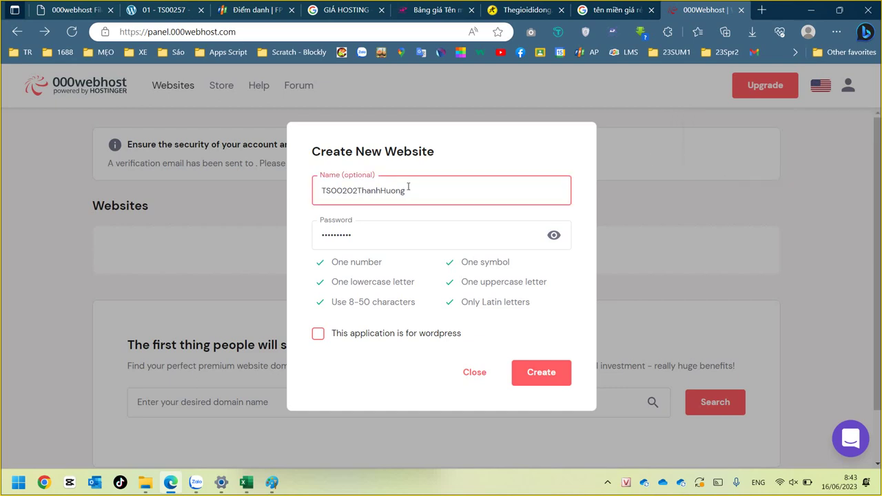
{"action": "left_click", "coordinate": [543, 374]}
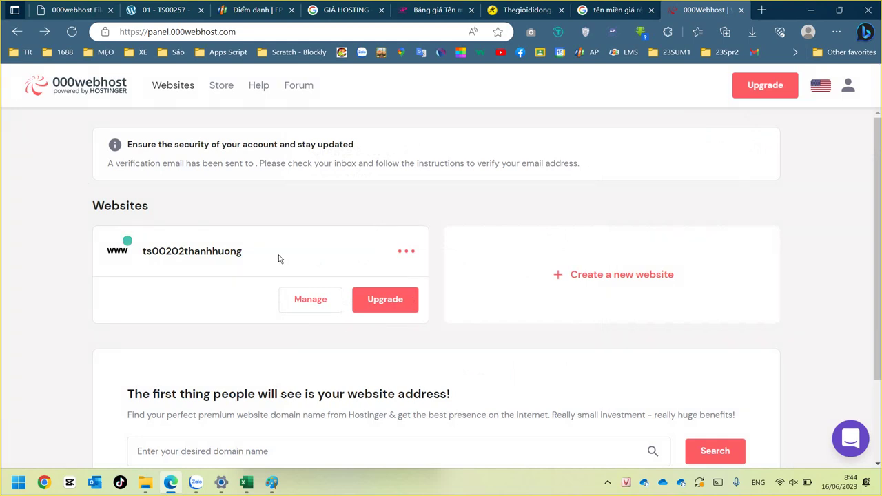
Step: Open the new site's General Settings, then launch its 000webhostapp.com address in a new tab
{"action": "left_click_drag", "start_coordinate": [278, 258], "coordinate": [143, 253]}
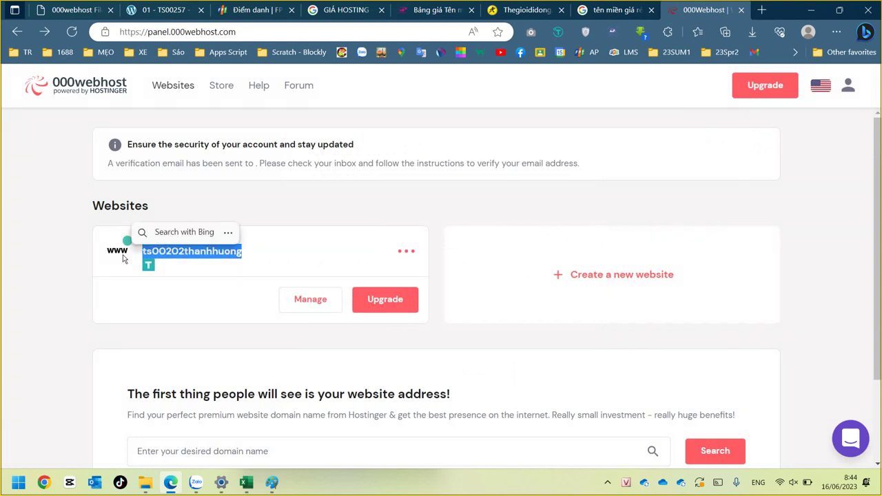
{"action": "double_click", "coordinate": [256, 256]}
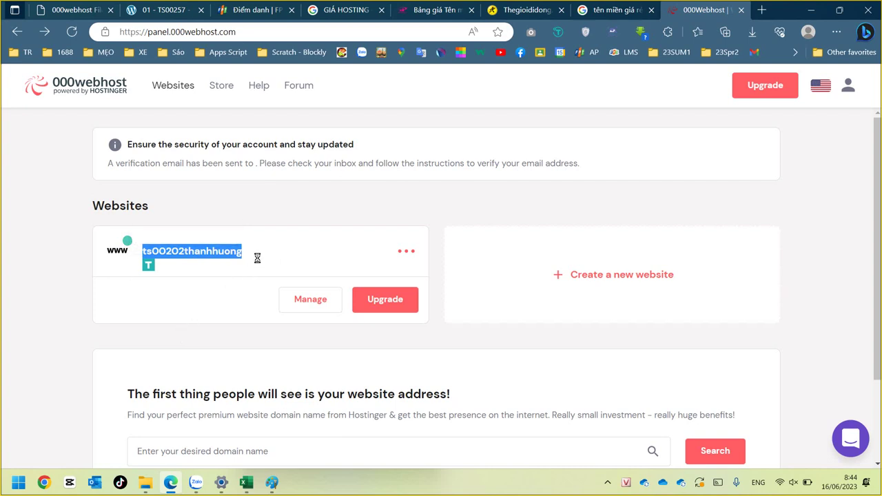
{"action": "left_click", "coordinate": [256, 257]}
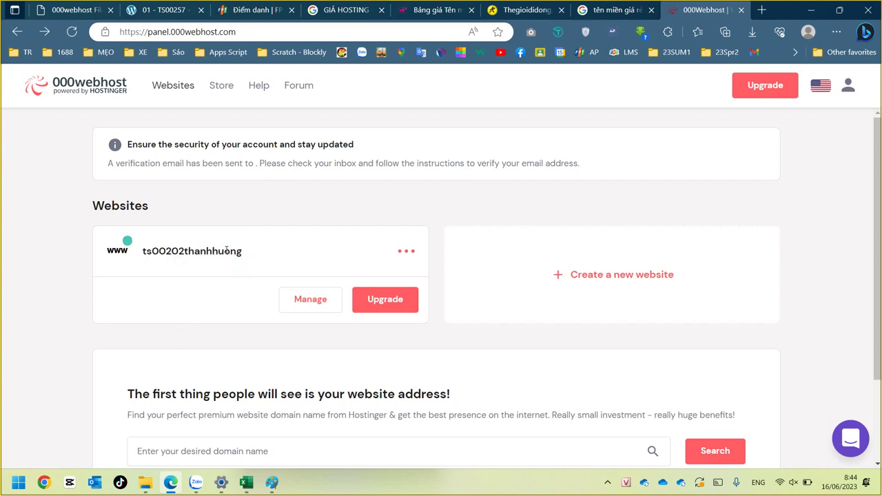
{"action": "left_click", "coordinate": [406, 252]}
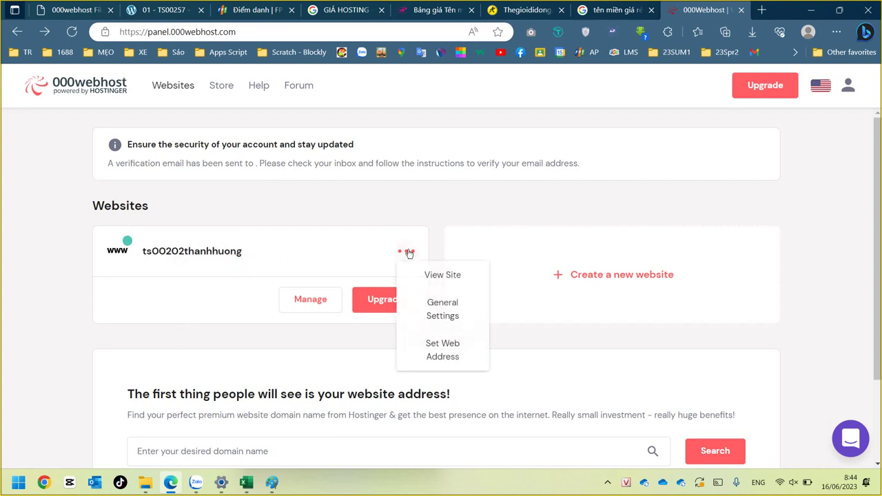
{"action": "left_click", "coordinate": [427, 311]}
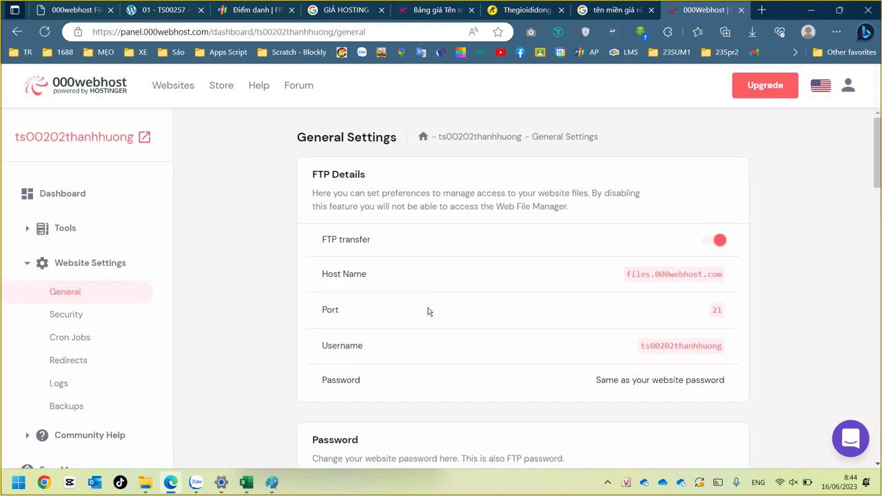
{"action": "left_click", "coordinate": [78, 135]}
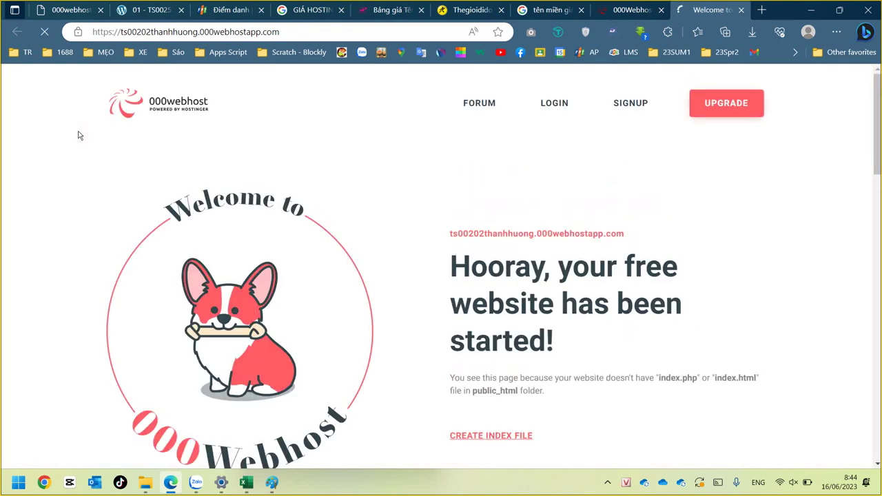
Step: Check the site's Hooray welcome page in extra tabs, then open the website's Dashboard in the panel
{"action": "left_click", "coordinate": [167, 113]}
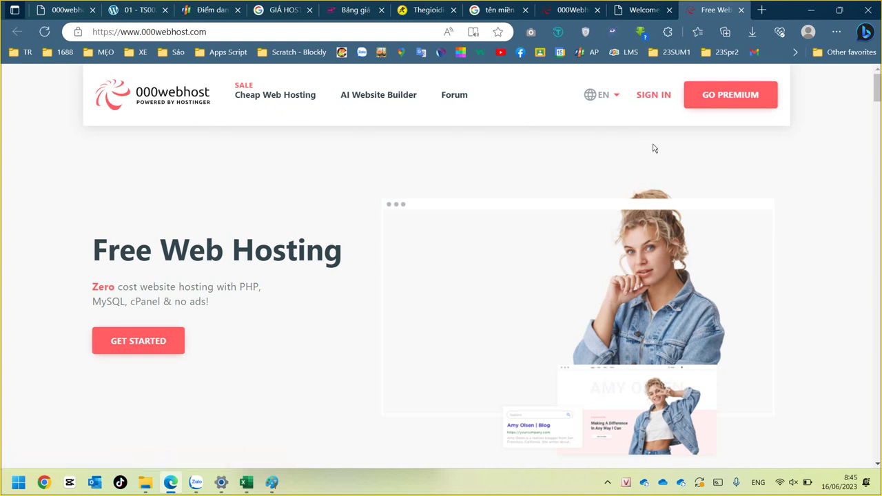
{"action": "left_click", "coordinate": [654, 96]}
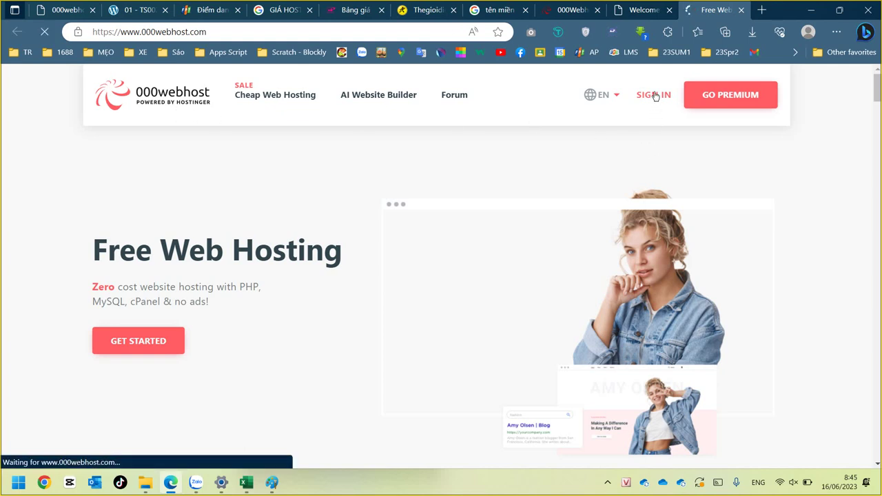
{"action": "left_click", "coordinate": [641, 10]}
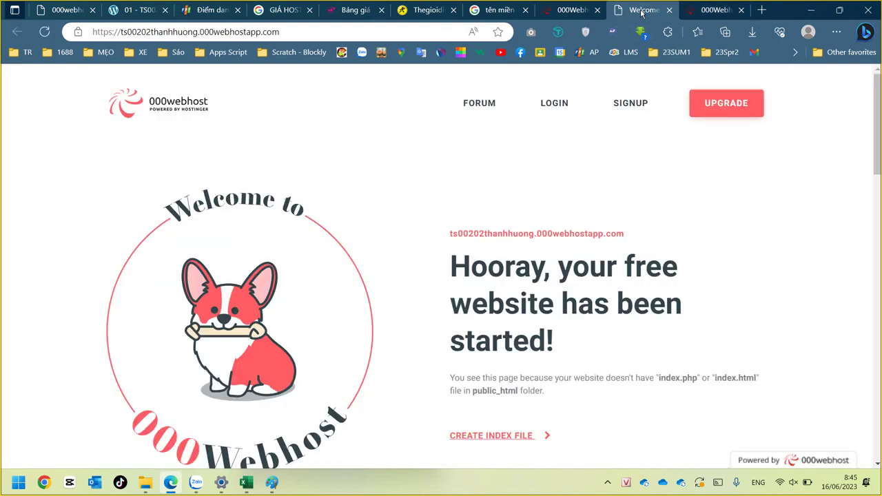
{"action": "left_click", "coordinate": [578, 11]}
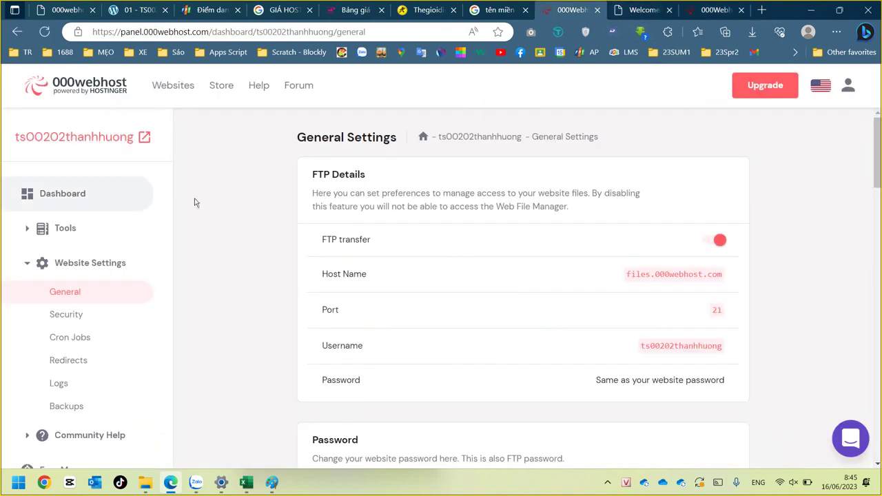
{"action": "left_click", "coordinate": [70, 138]}
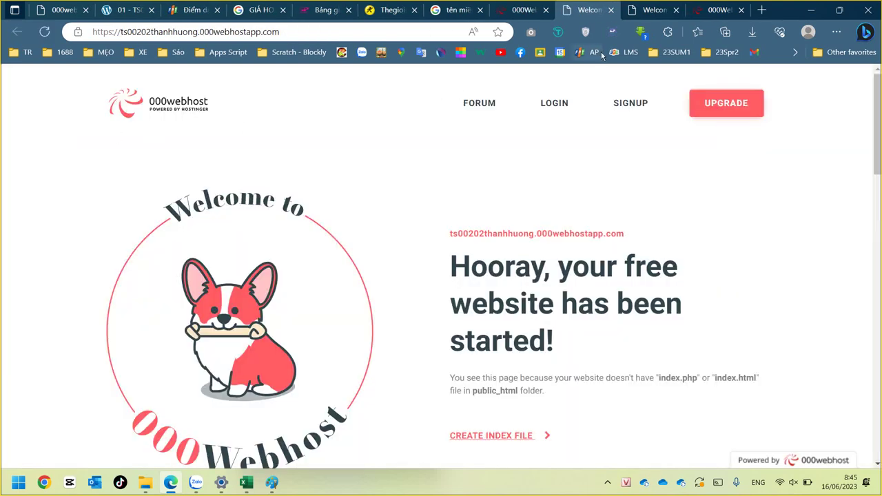
{"action": "left_click", "coordinate": [513, 11]}
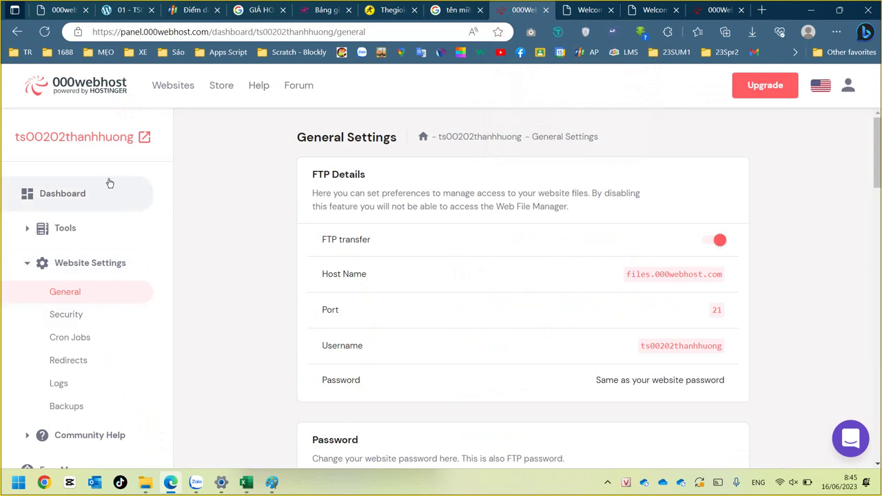
{"action": "left_click", "coordinate": [73, 199]}
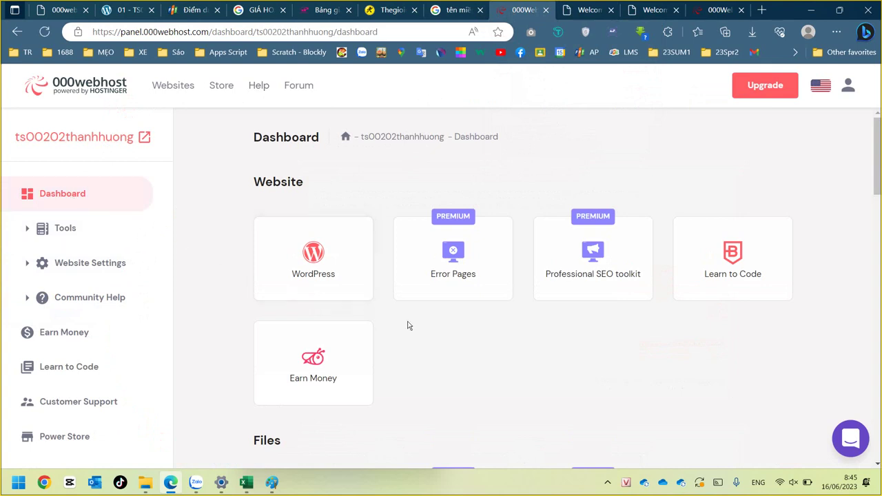
Step: Scroll the dashboard to the Files section and open the File Manager card
{"action": "scroll", "coordinate": [413, 327], "scroll_direction": "down", "scroll_amount": 3}
{"action": "scroll", "coordinate": [428, 337], "scroll_direction": "down", "scroll_amount": 4}
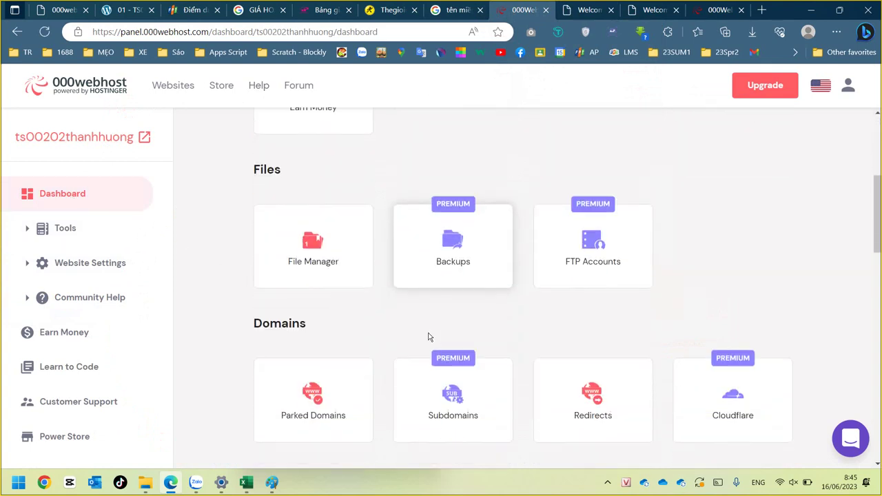
{"action": "scroll", "coordinate": [428, 336], "scroll_direction": "down", "scroll_amount": 6}
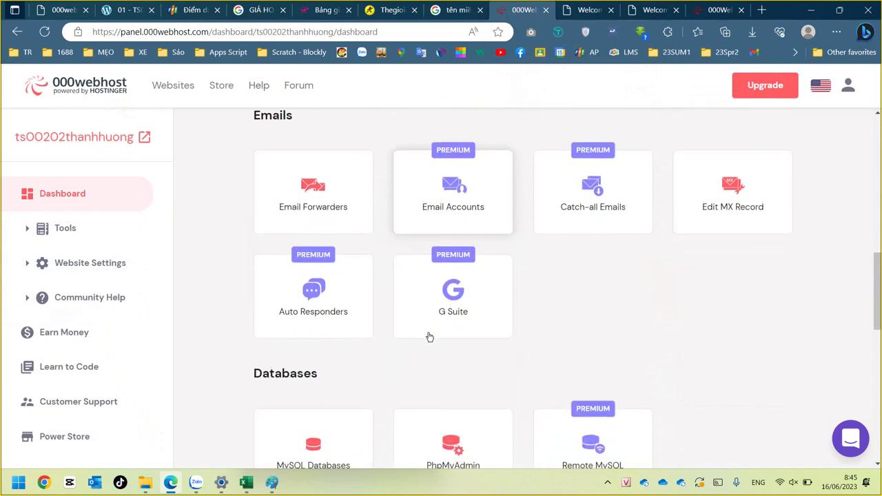
{"action": "scroll", "coordinate": [429, 337], "scroll_direction": "down", "scroll_amount": 5}
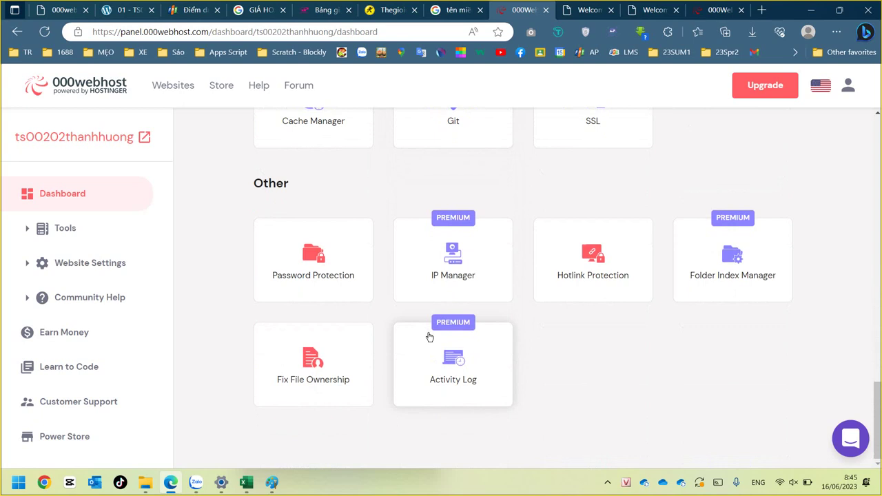
{"action": "scroll", "coordinate": [429, 336], "scroll_direction": "up", "scroll_amount": 3}
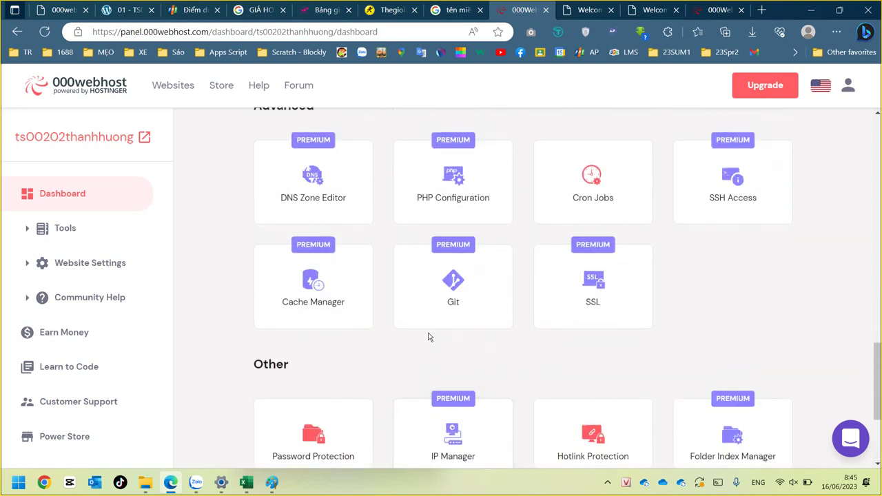
{"action": "scroll", "coordinate": [429, 336], "scroll_direction": "up", "scroll_amount": 1}
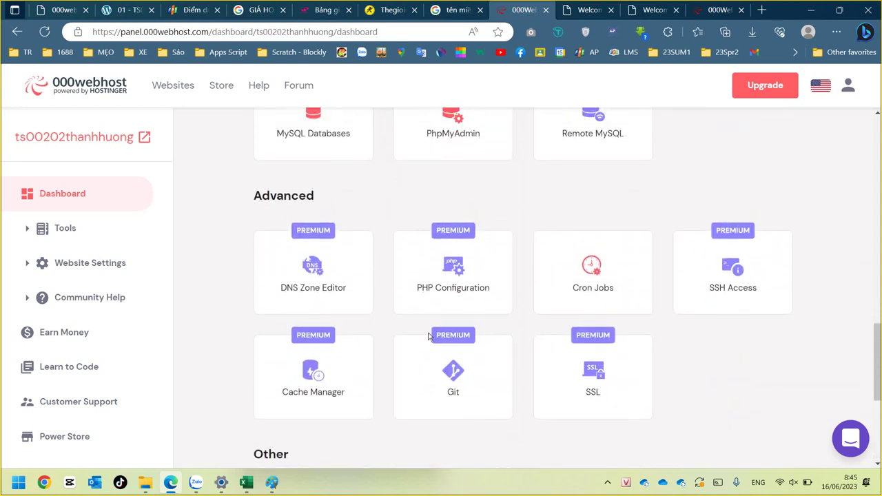
{"action": "scroll", "coordinate": [428, 336], "scroll_direction": "up", "scroll_amount": 1}
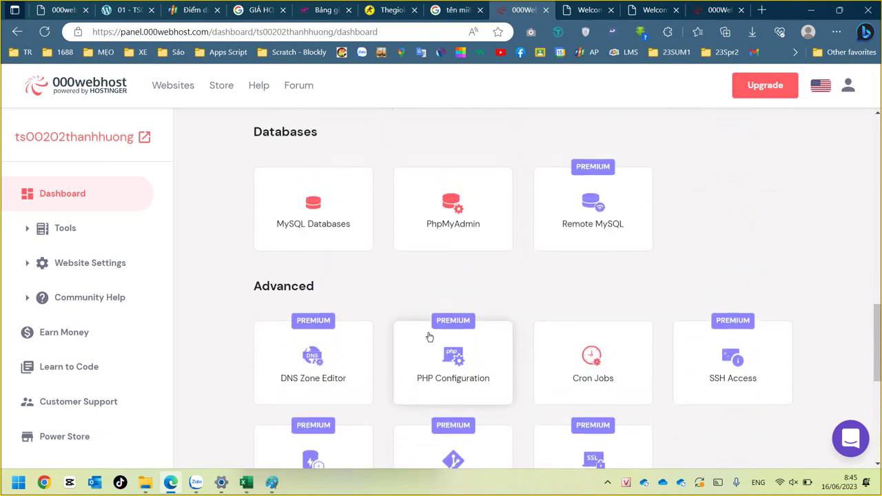
{"action": "scroll", "coordinate": [429, 336], "scroll_direction": "up", "scroll_amount": 3}
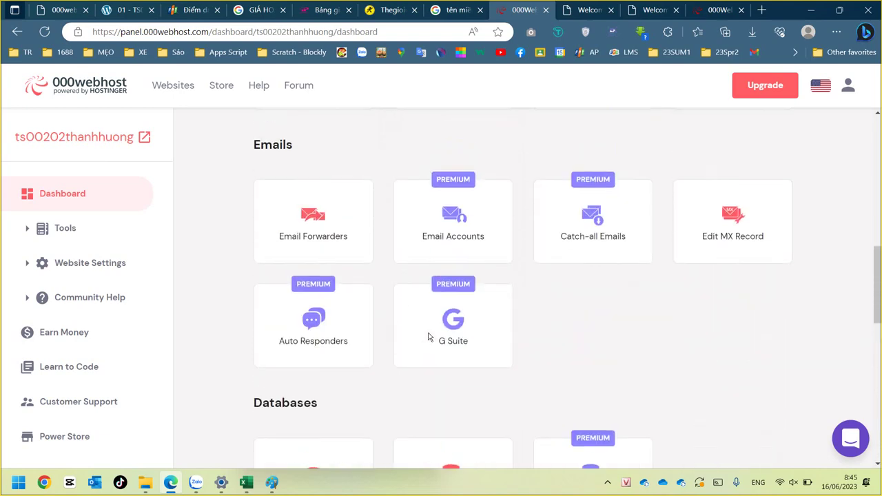
{"action": "scroll", "coordinate": [428, 336], "scroll_direction": "up", "scroll_amount": 2}
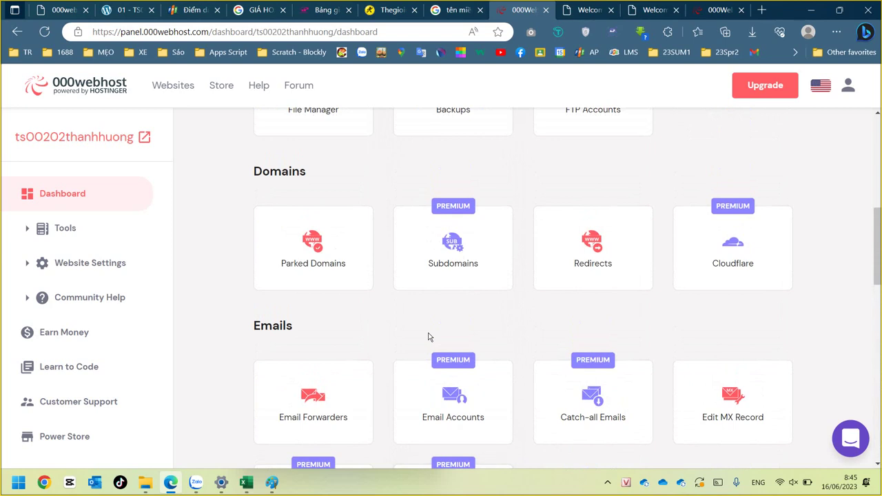
{"action": "scroll", "coordinate": [428, 336], "scroll_direction": "up", "scroll_amount": 1}
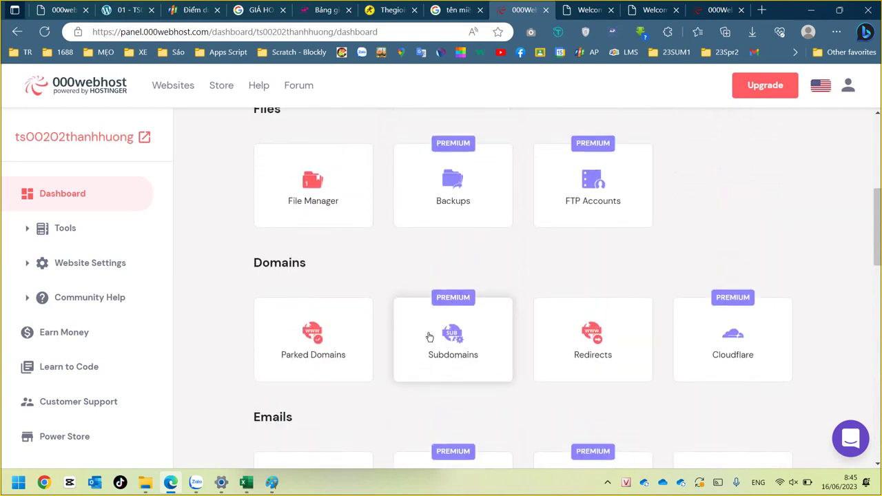
{"action": "scroll", "coordinate": [429, 337], "scroll_direction": "up", "scroll_amount": 1}
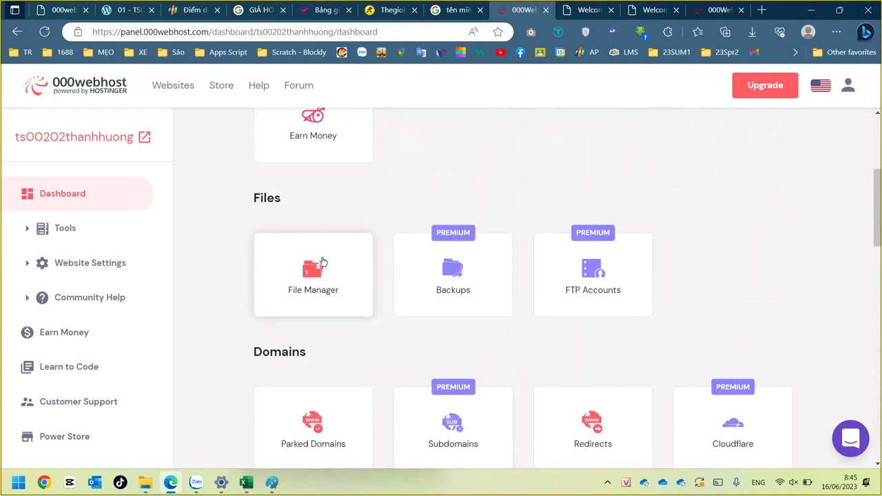
{"action": "left_click_drag", "start_coordinate": [248, 204], "coordinate": [297, 200]}
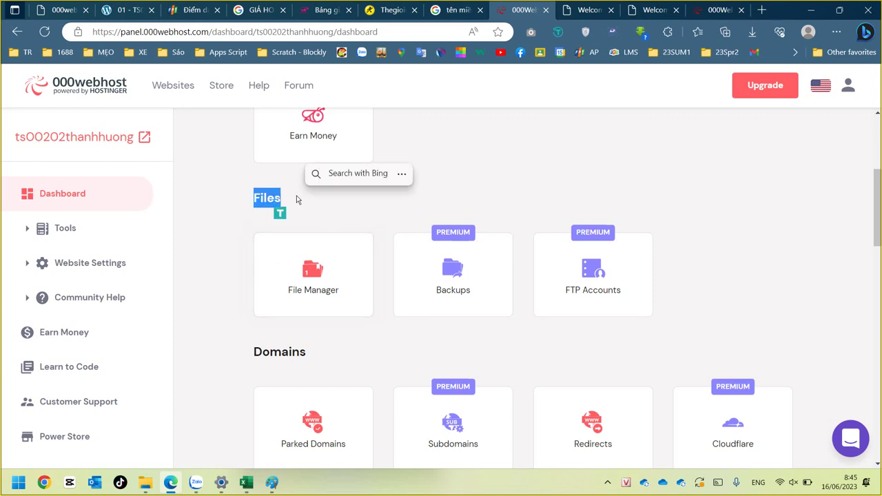
{"action": "left_click", "coordinate": [252, 264]}
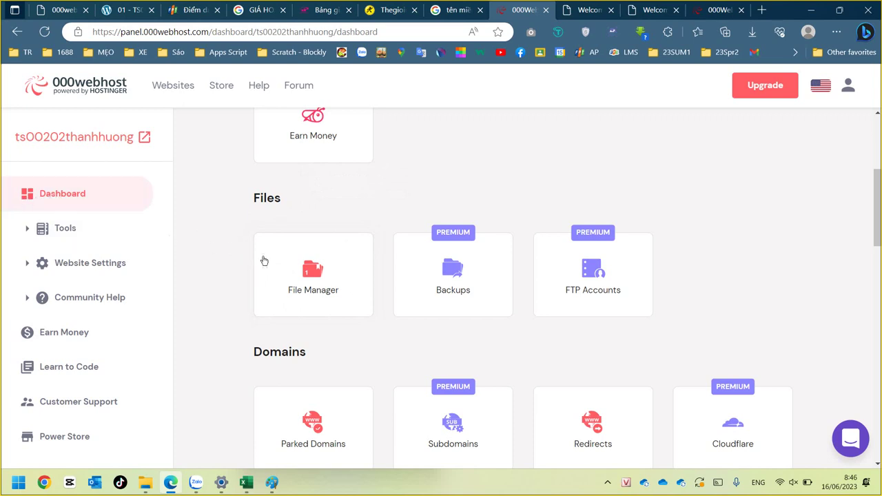
{"action": "left_click", "coordinate": [306, 271]}
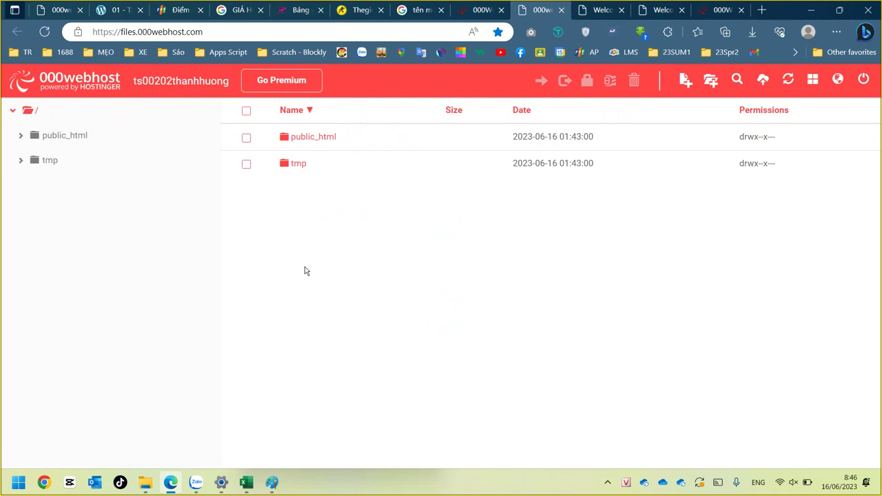
Step: Open the public_html folder and bring up its Upload Files dialog
{"action": "left_click", "coordinate": [332, 144]}
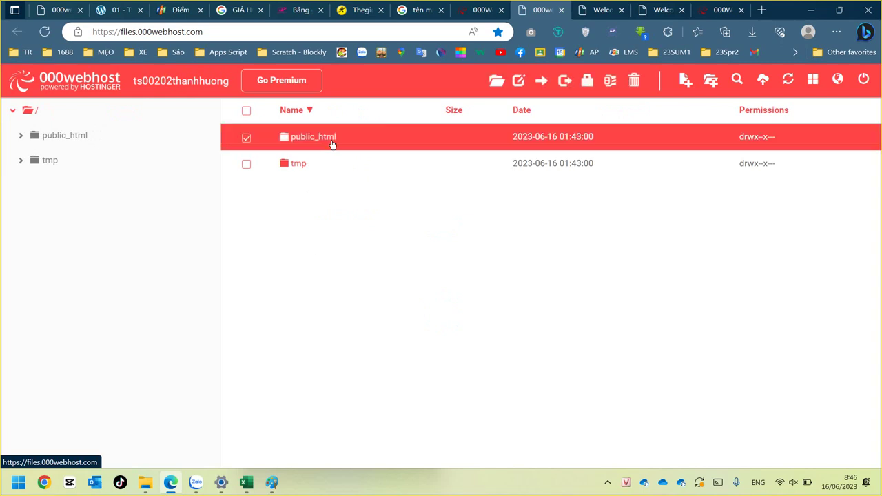
{"action": "double_click", "coordinate": [332, 144]}
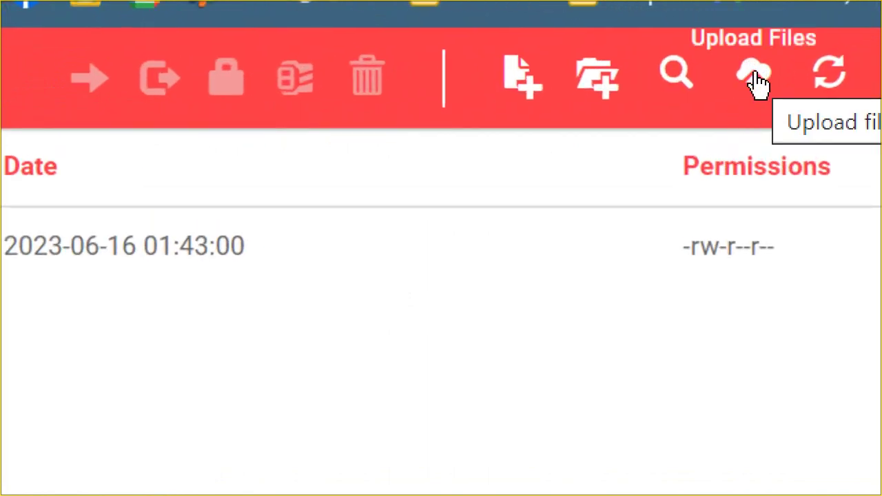
{"action": "left_click", "coordinate": [757, 82]}
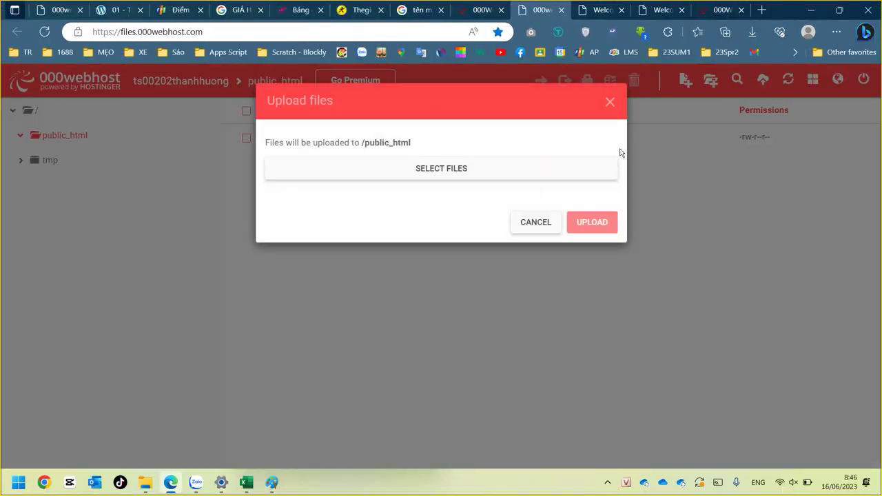
Step: Upload gioithieu, index, lienhe, sanpham and sanpham2 HTML files from the ASM project folder
{"action": "left_click", "coordinate": [469, 175]}
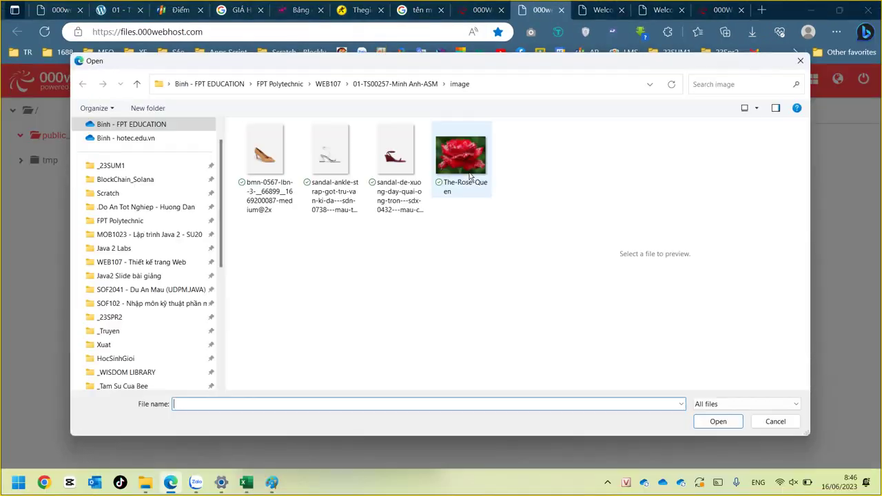
{"action": "left_click", "coordinate": [372, 83]}
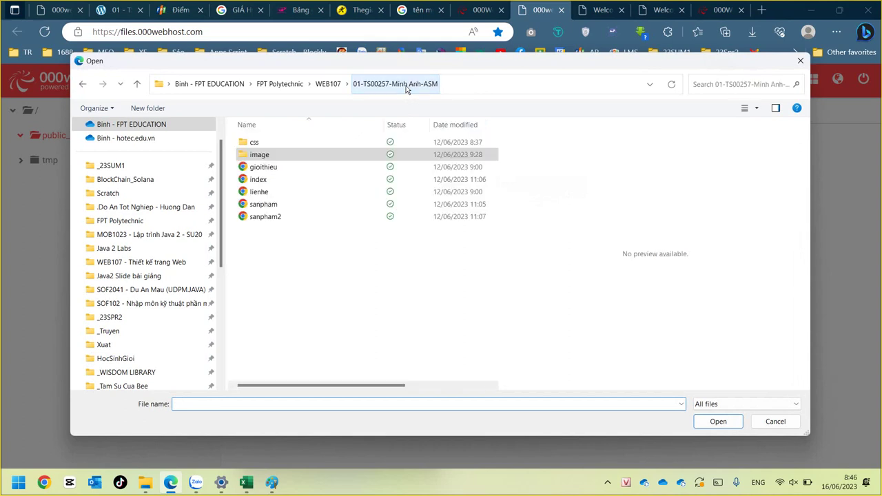
{"action": "left_click_drag", "start_coordinate": [296, 262], "coordinate": [246, 168]}
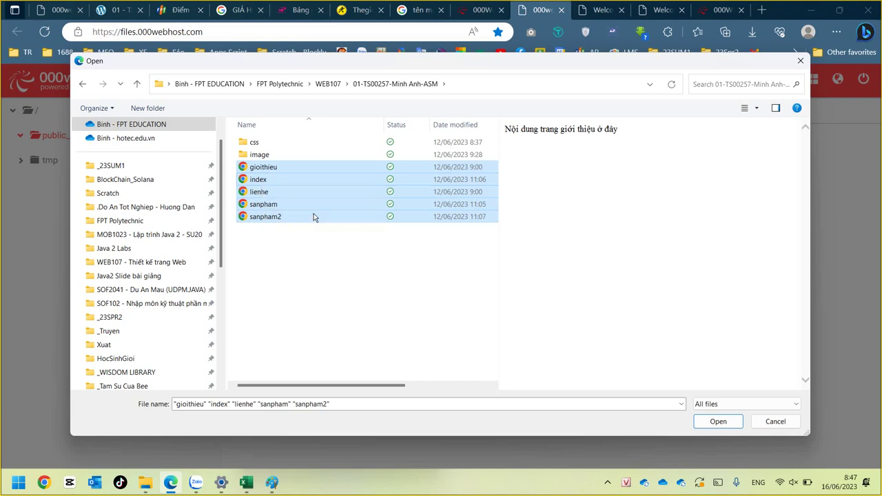
{"action": "left_click", "coordinate": [717, 425]}
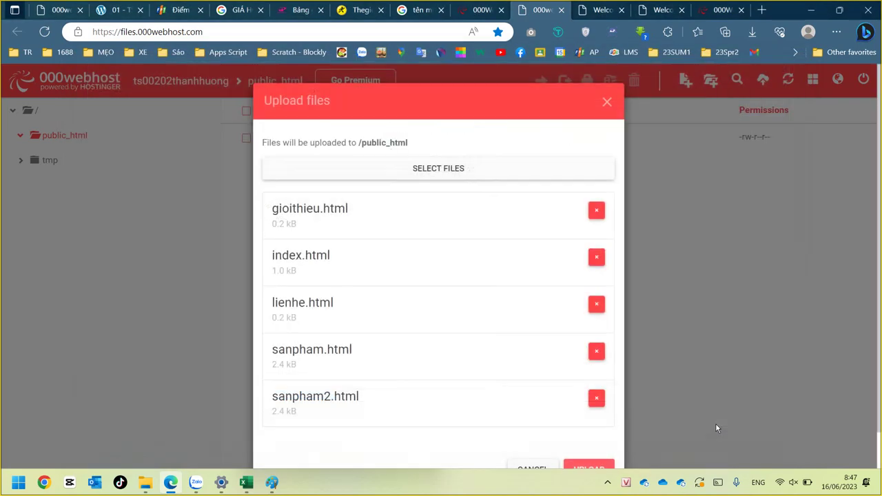
{"action": "scroll", "coordinate": [600, 372], "scroll_direction": "down", "scroll_amount": 1}
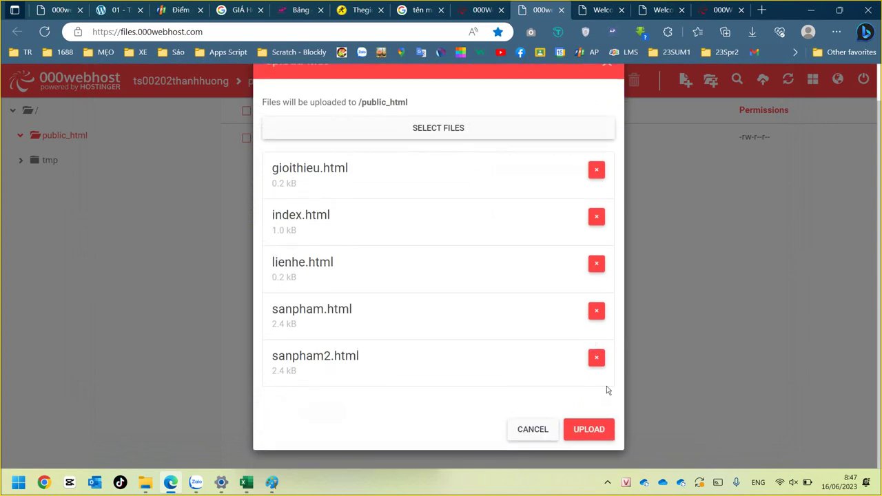
{"action": "left_click", "coordinate": [591, 429]}
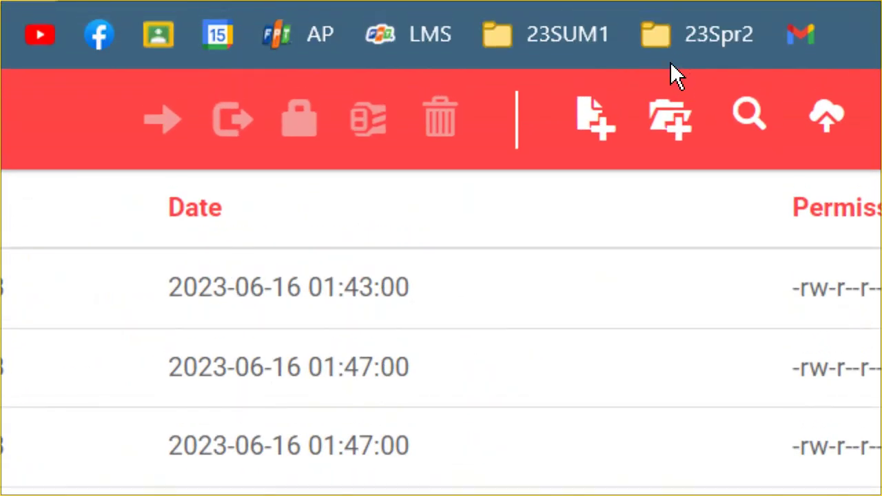
{"action": "left_click", "coordinate": [674, 130]}
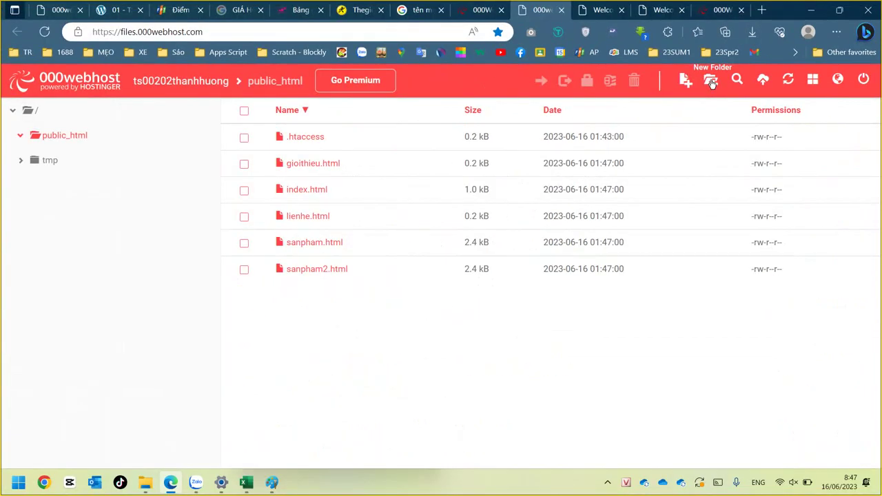
Step: Create two new folders in public_html, named css and image
{"action": "left_click", "coordinate": [711, 81]}
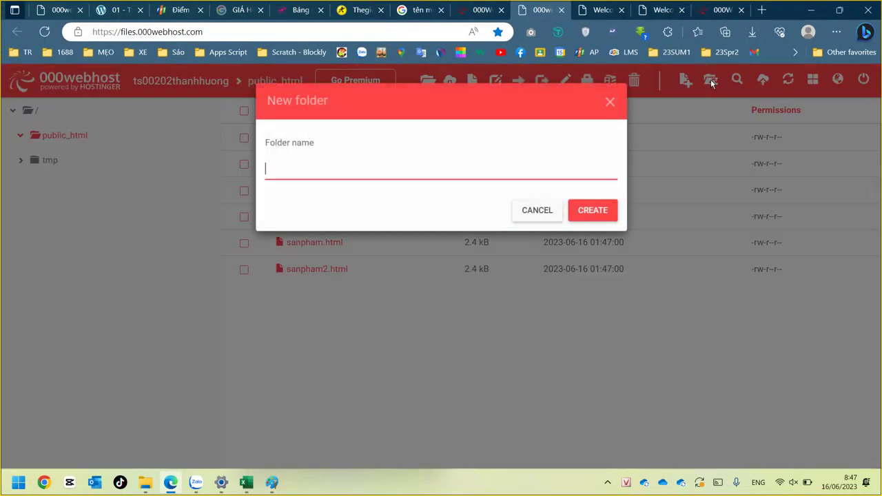
{"action": "type", "text": "css"}
{"action": "left_click", "coordinate": [603, 210]}
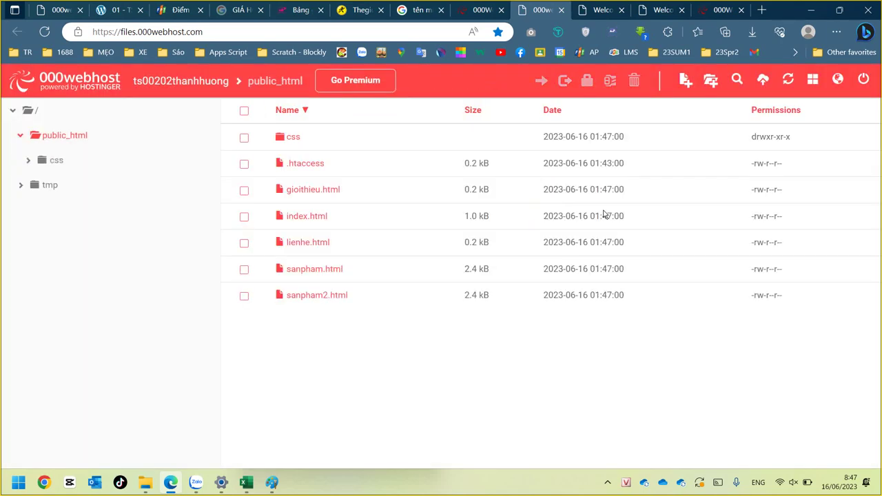
{"action": "left_click", "coordinate": [711, 80]}
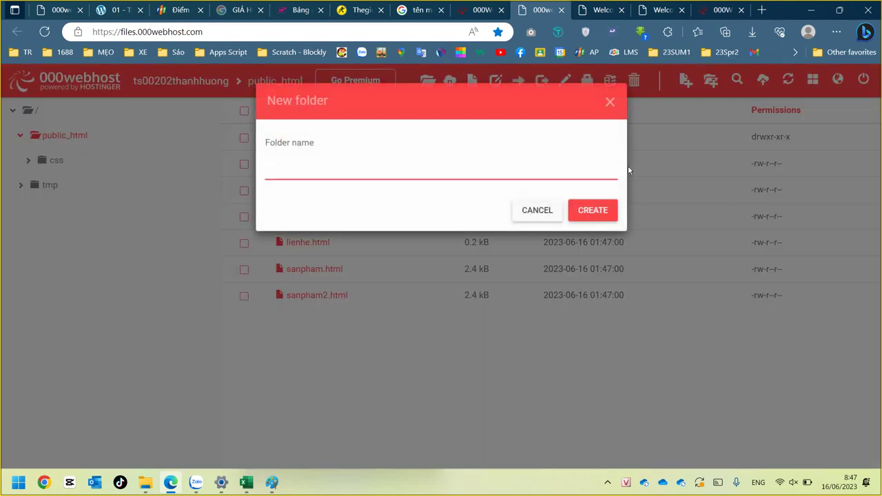
{"action": "type", "text": "im"}
{"action": "type", "text": "agr"}
{"action": "left_click", "coordinate": [612, 211]}
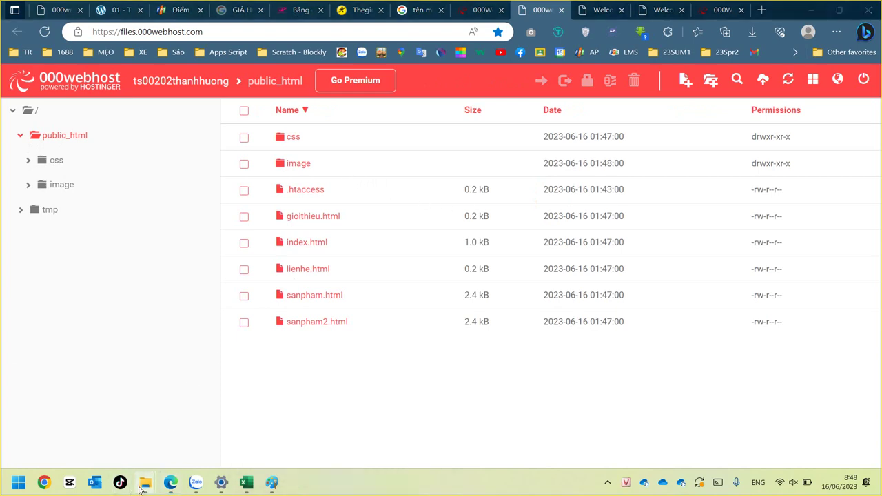
{"action": "mouse_move", "coordinate": [145, 483]}
{"action": "left_click", "coordinate": [93, 420]}
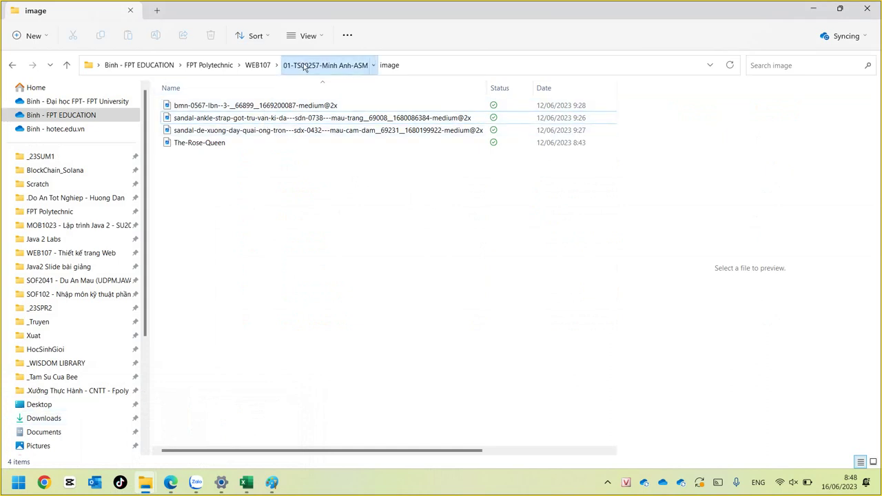
{"action": "left_click", "coordinate": [284, 66]}
{"action": "left_click", "coordinate": [182, 109]}
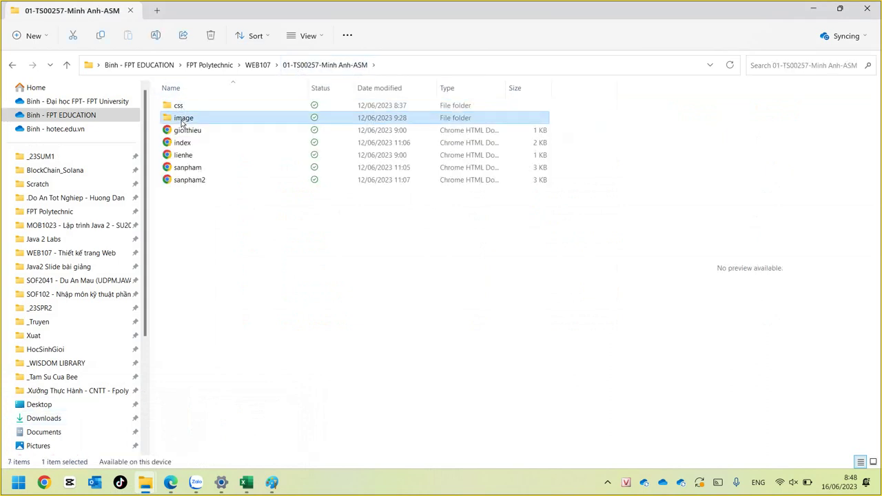
{"action": "left_click", "coordinate": [180, 120]}
Step: Confirm the server's css folder is empty, then return to the root folder listing public_html and tmp
{"action": "left_click", "coordinate": [172, 484]}
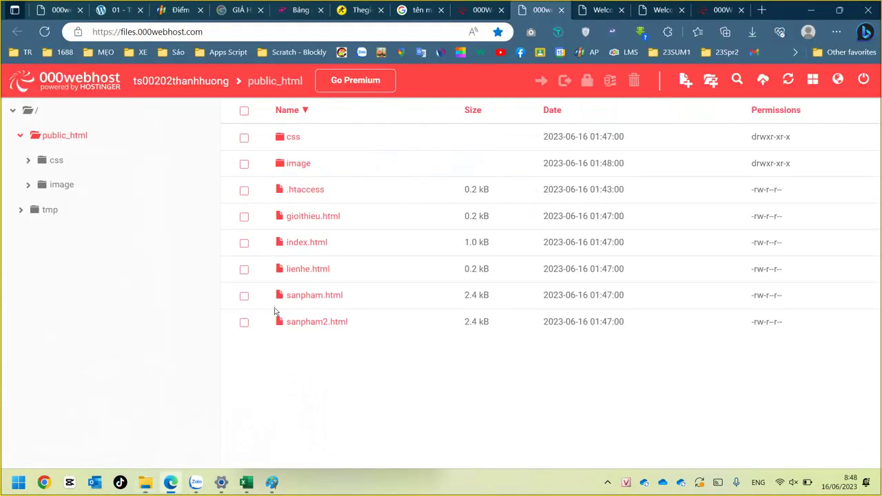
{"action": "double_click", "coordinate": [290, 143]}
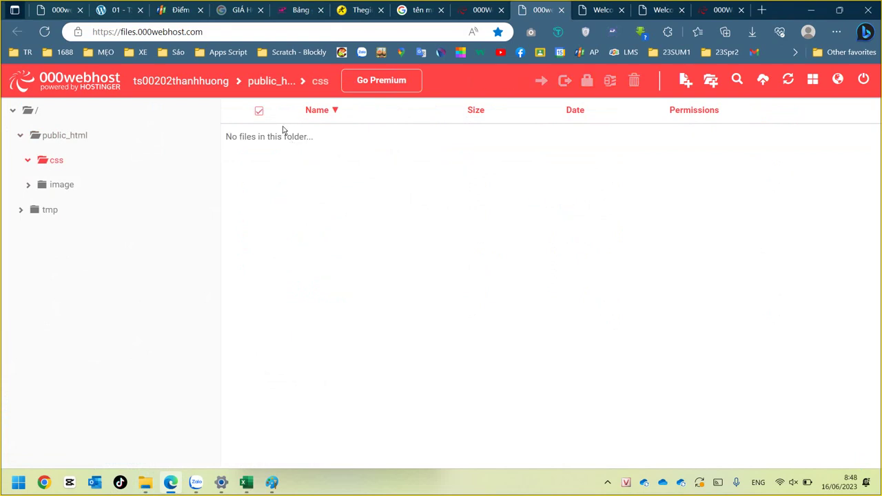
{"action": "left_click", "coordinate": [256, 81]}
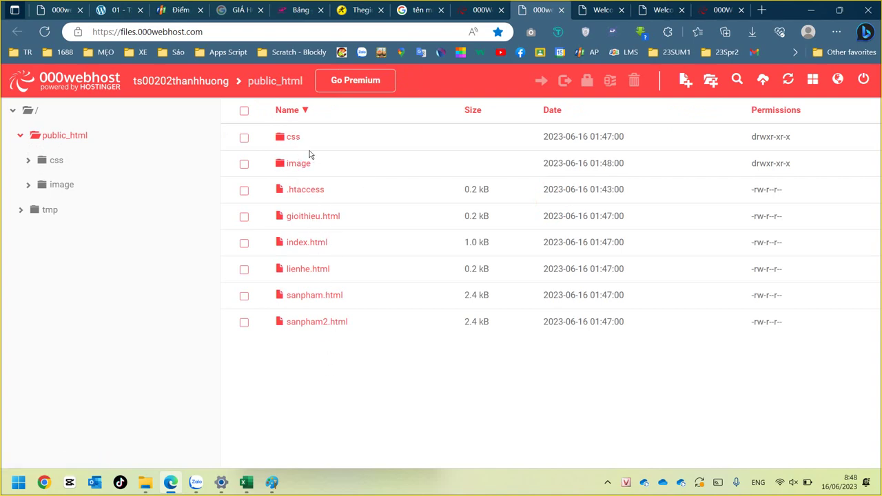
{"action": "left_click", "coordinate": [300, 138]}
{"action": "left_click", "coordinate": [302, 164]}
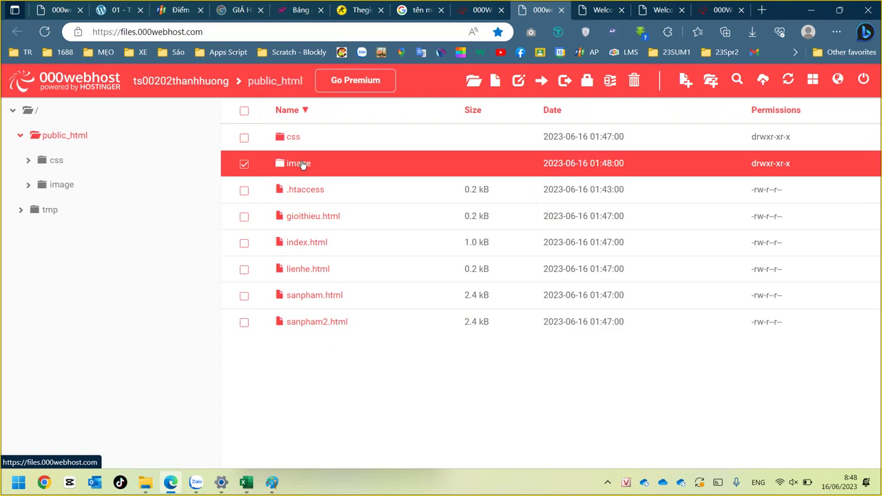
{"action": "left_click", "coordinate": [222, 84]}
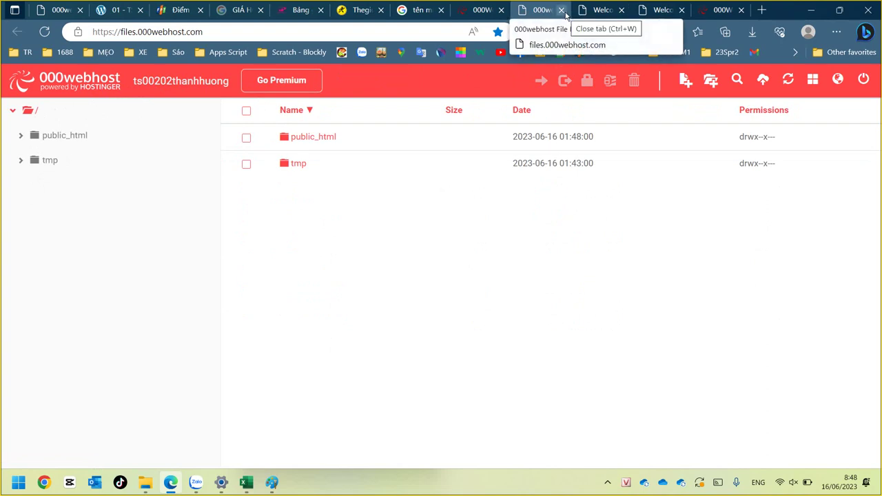
{"action": "left_click", "coordinate": [621, 11]}
{"action": "left_click", "coordinate": [622, 11]}
{"action": "left_click", "coordinate": [621, 11]}
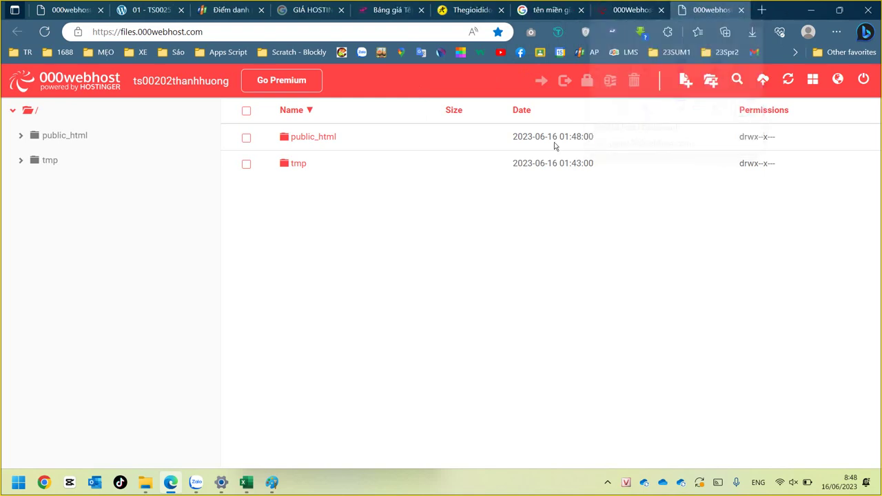
{"action": "right_click", "coordinate": [192, 81]}
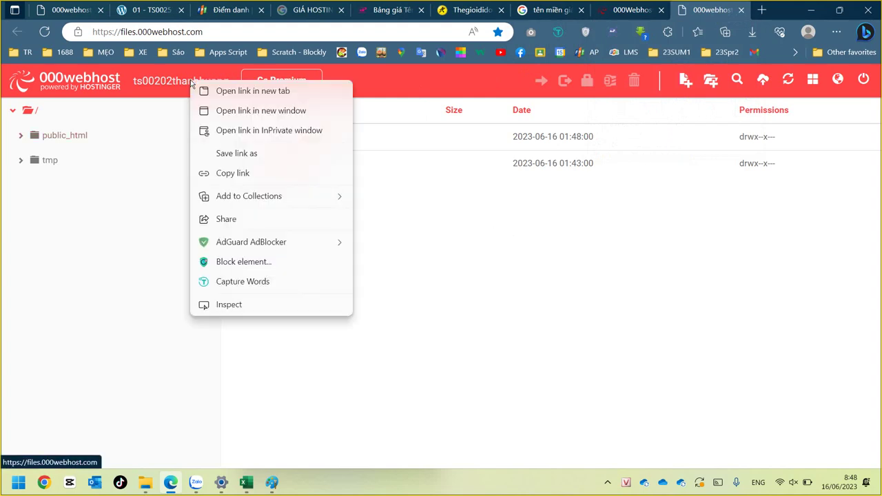
{"action": "left_click", "coordinate": [147, 209]}
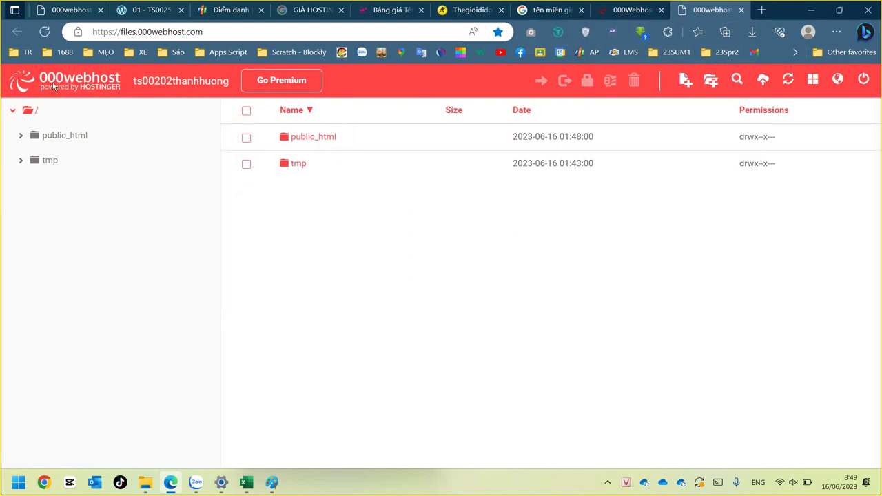
{"action": "left_click", "coordinate": [189, 84]}
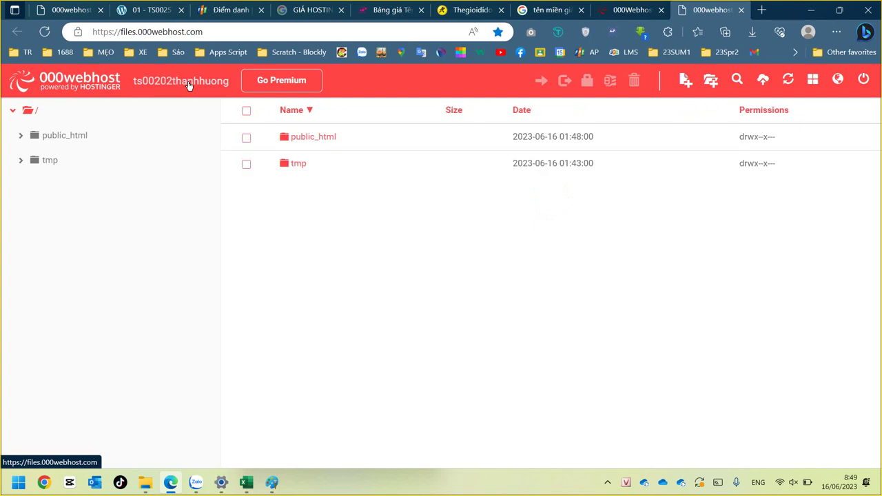
{"action": "left_click", "coordinate": [598, 12]}
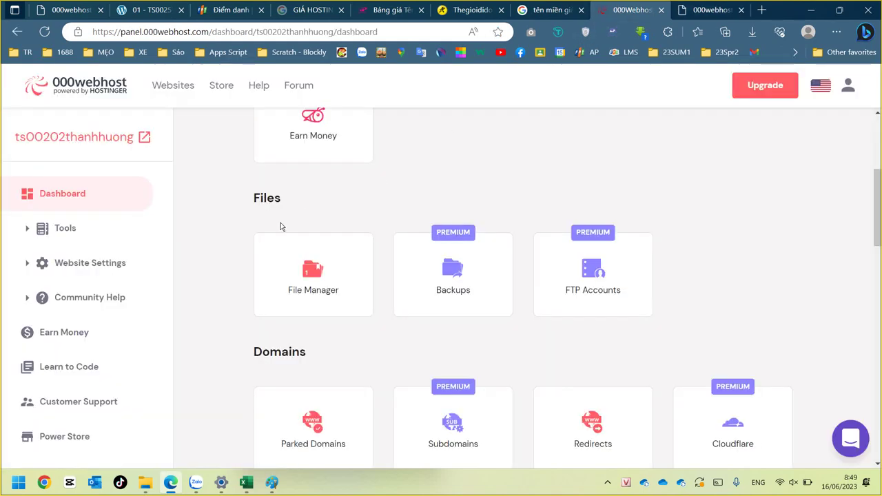
{"action": "left_click", "coordinate": [147, 143]}
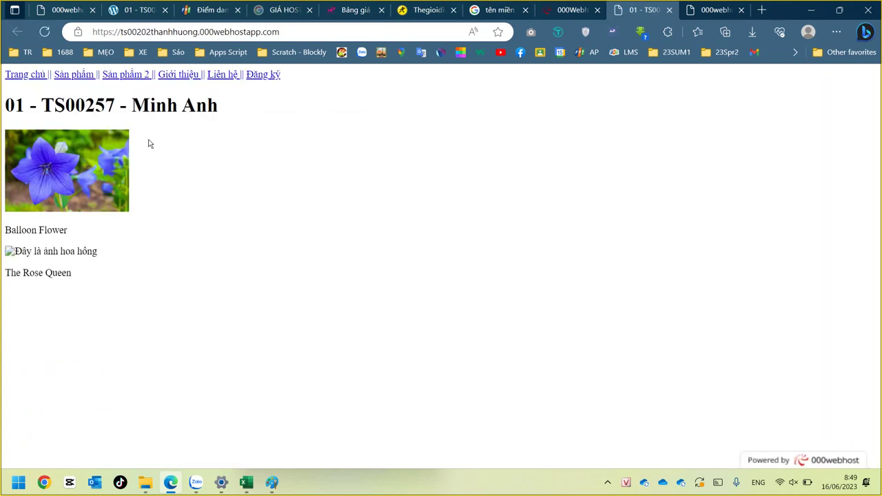
{"action": "left_click_drag", "start_coordinate": [165, 333], "coordinate": [3, 98]}
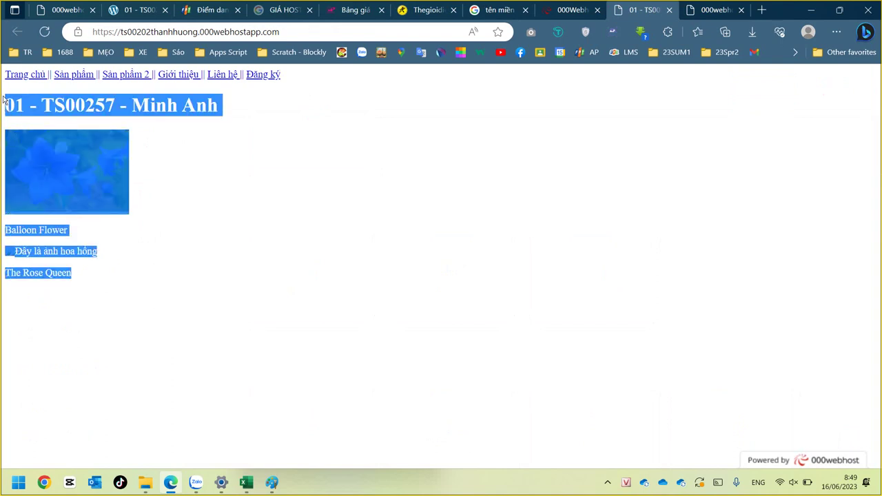
{"action": "left_click", "coordinate": [167, 180]}
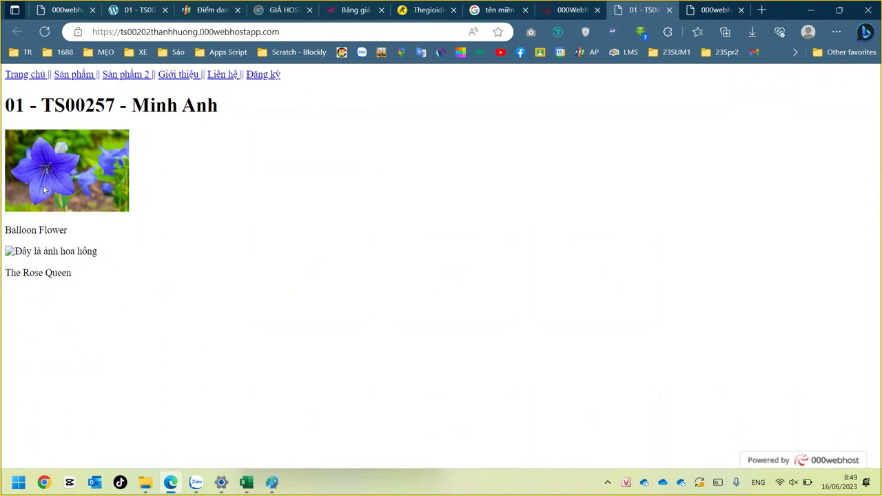
{"action": "left_click", "coordinate": [64, 80]}
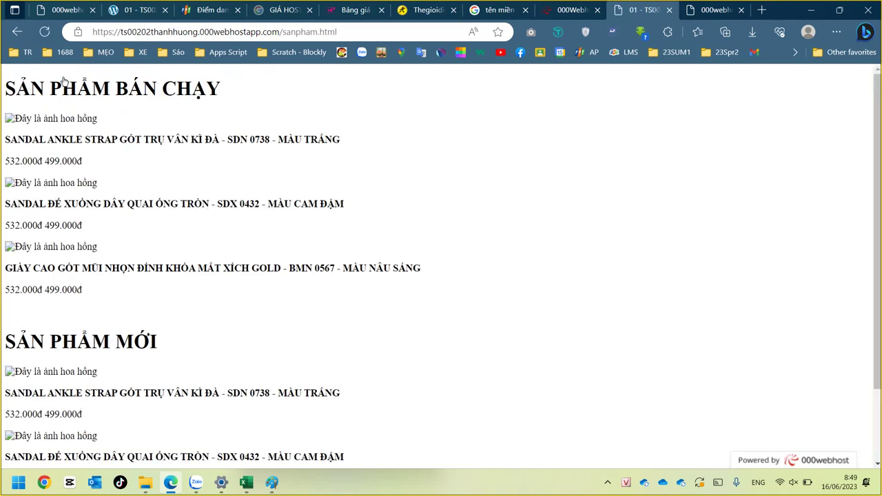
{"action": "scroll", "coordinate": [195, 362], "scroll_direction": "down", "scroll_amount": 2}
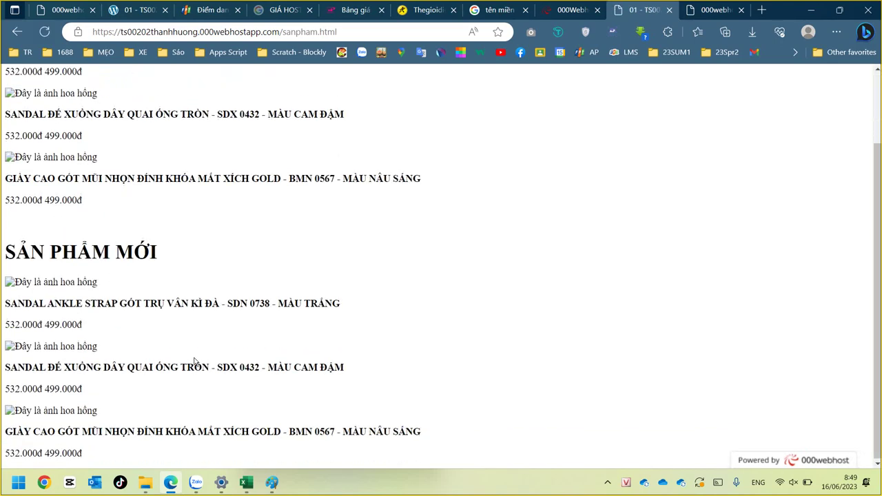
{"action": "scroll", "coordinate": [195, 362], "scroll_direction": "up", "scroll_amount": 2}
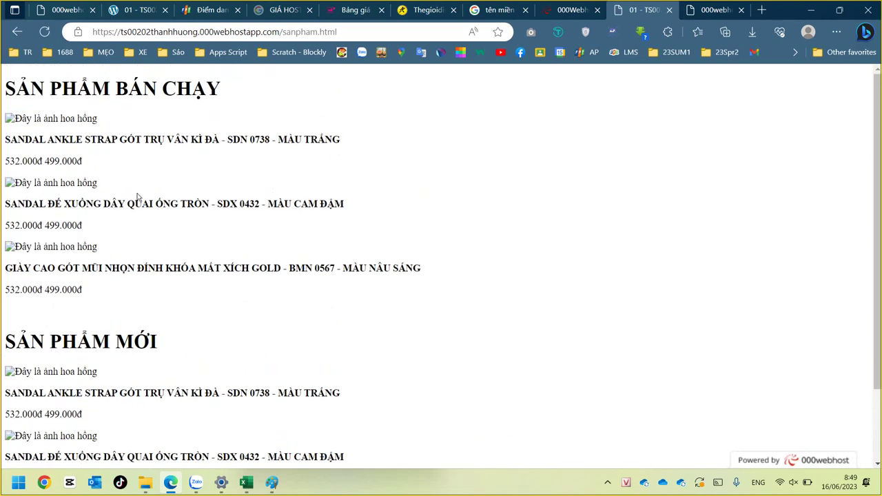
{"action": "left_click_drag", "start_coordinate": [4, 86], "coordinate": [252, 376]}
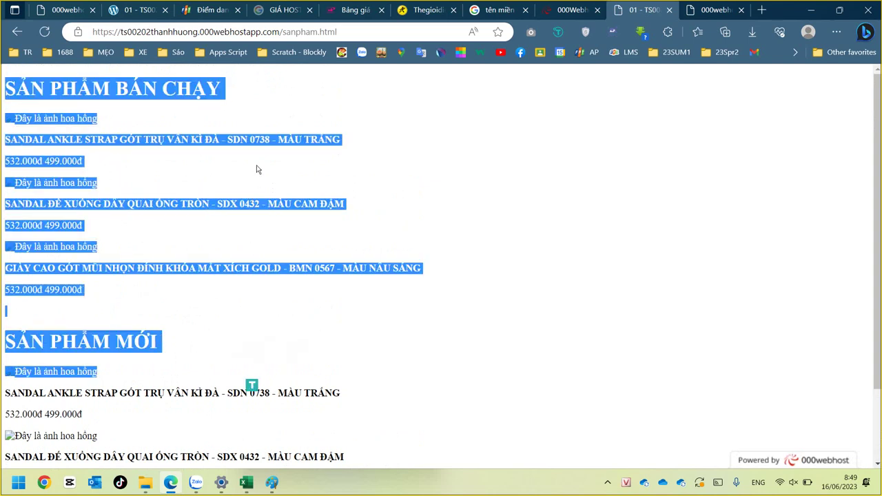
{"action": "left_click", "coordinate": [274, 88]}
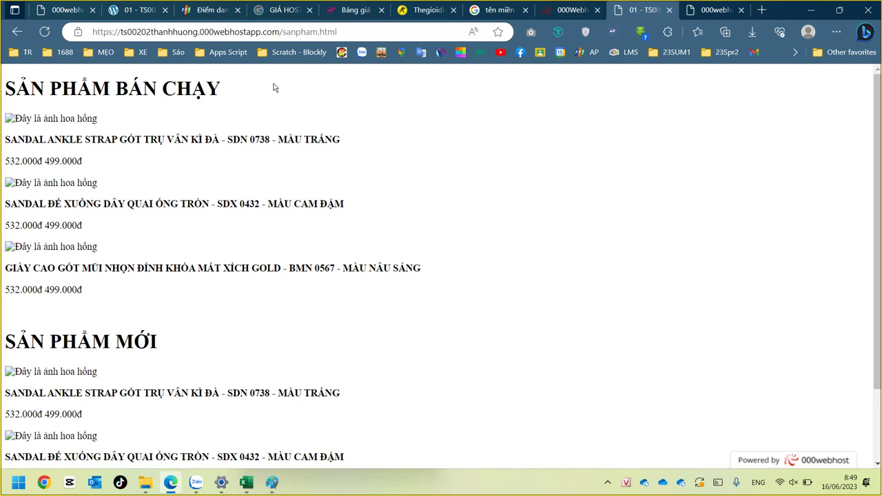
Step: Open the site's File Manager and navigate to public_html/css
{"action": "left_click", "coordinate": [571, 10]}
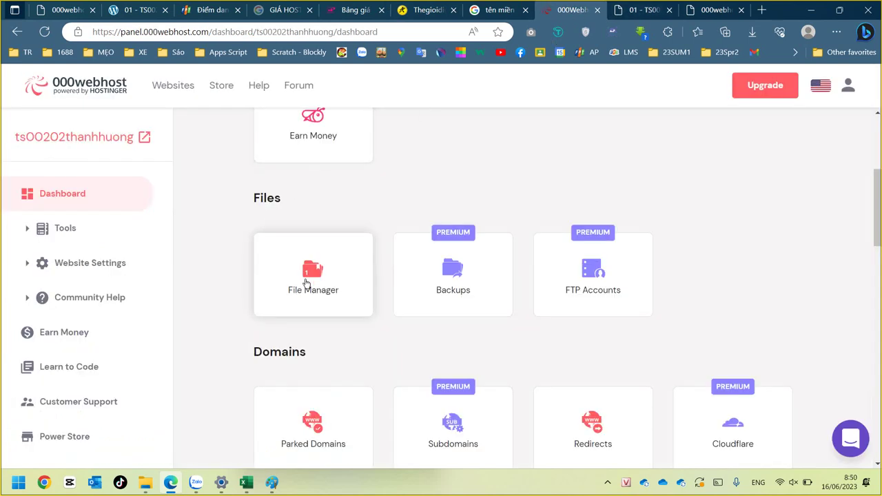
{"action": "left_click", "coordinate": [307, 275]}
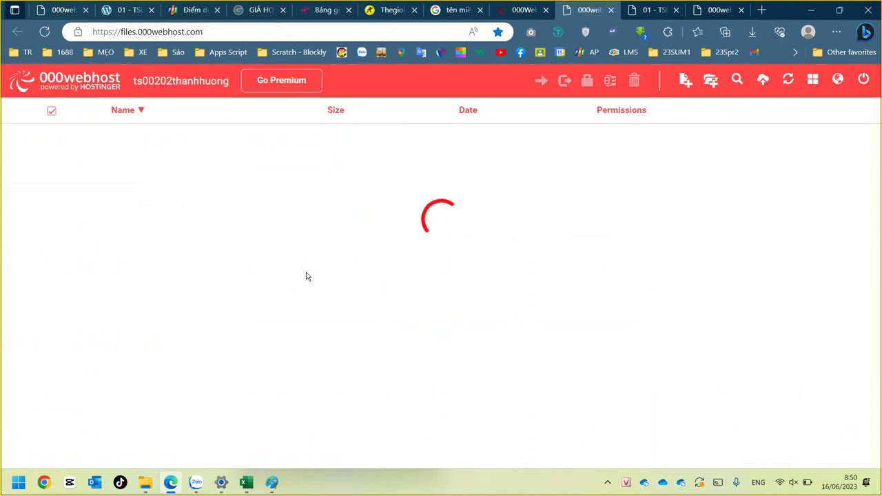
{"action": "left_click", "coordinate": [311, 137]}
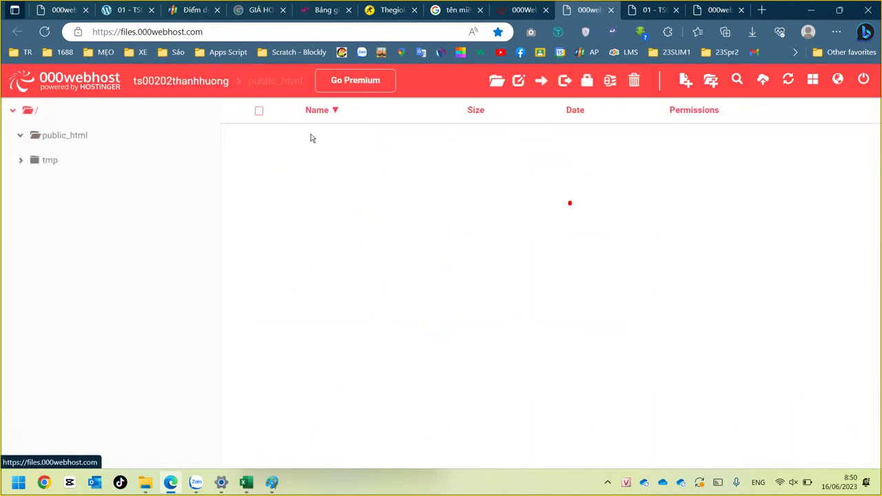
{"action": "left_click", "coordinate": [295, 137]}
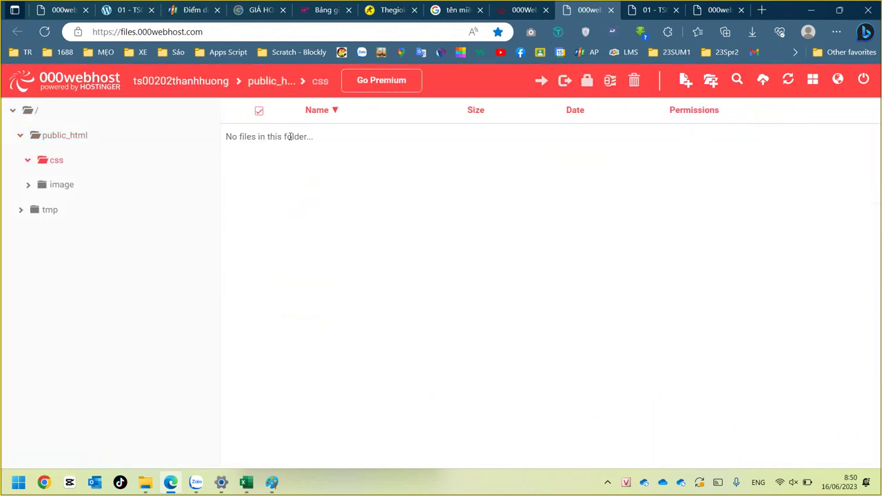
Step: Upload styles.css (0.4 kB) from the local project's css folder
{"action": "left_click", "coordinate": [763, 81]}
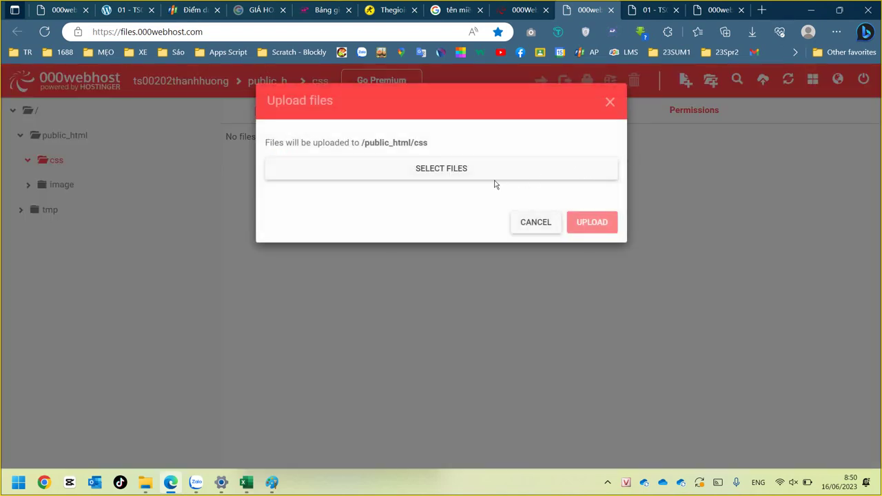
{"action": "left_click", "coordinate": [490, 168]}
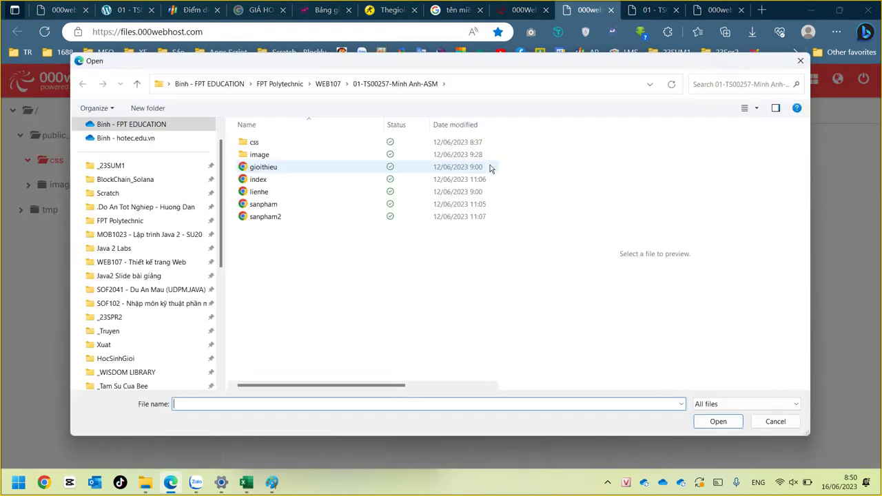
{"action": "double_click", "coordinate": [282, 144]}
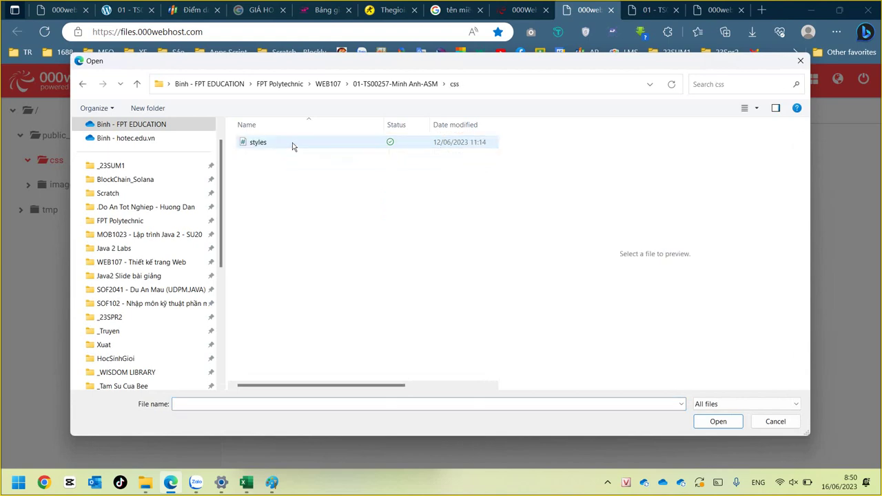
{"action": "double_click", "coordinate": [292, 145]}
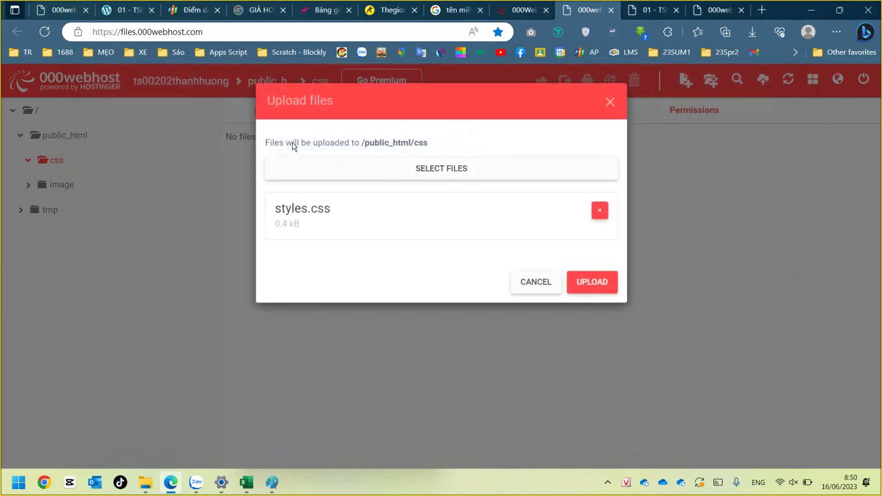
{"action": "left_click", "coordinate": [592, 283]}
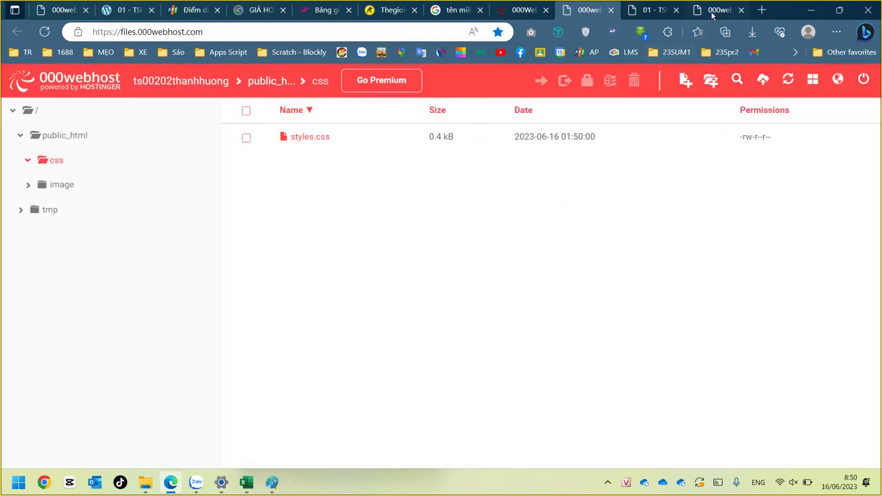
{"action": "left_click", "coordinate": [713, 12]}
Step: Reload sanpham.html to show the styled three-column product grid, then go back to the home page
{"action": "left_click", "coordinate": [654, 13]}
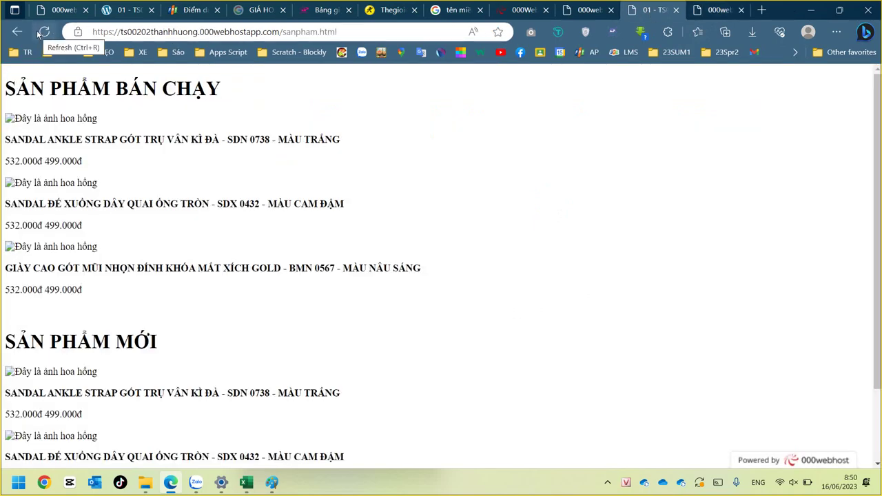
{"action": "left_click", "coordinate": [42, 32]}
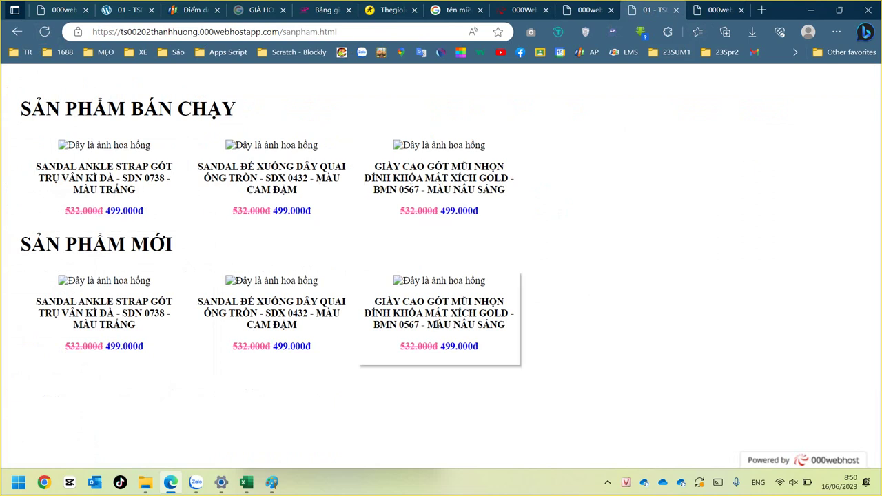
{"action": "mouse_move", "coordinate": [581, 16]}
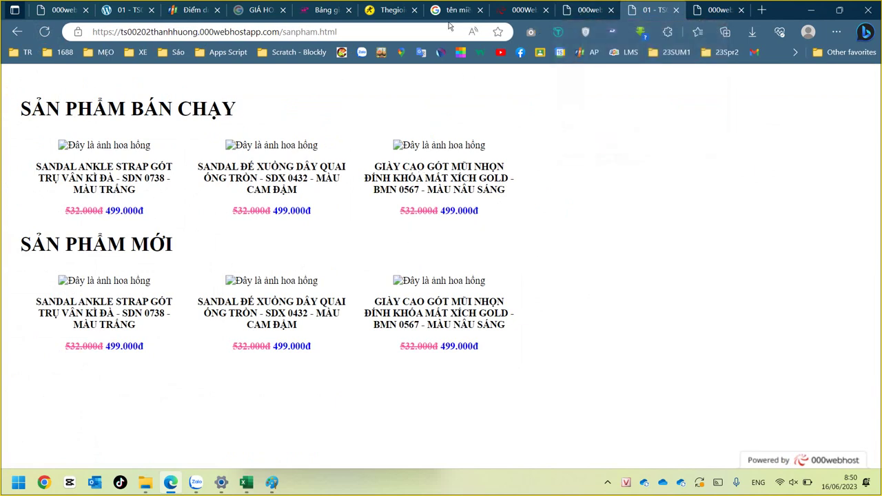
{"action": "left_click", "coordinate": [16, 34]}
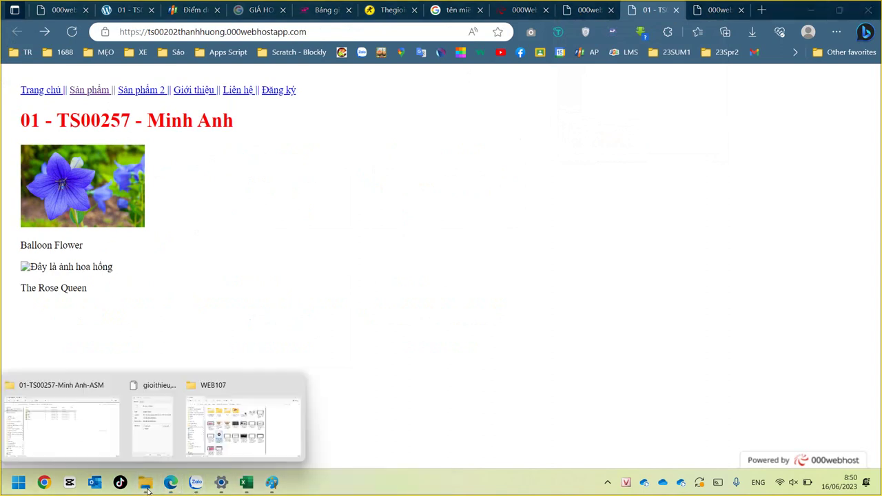
Step: Open the project's index.html in Notepad++ from the File Explorer project folder
{"action": "mouse_move", "coordinate": [145, 483]}
{"action": "left_click", "coordinate": [89, 433]}
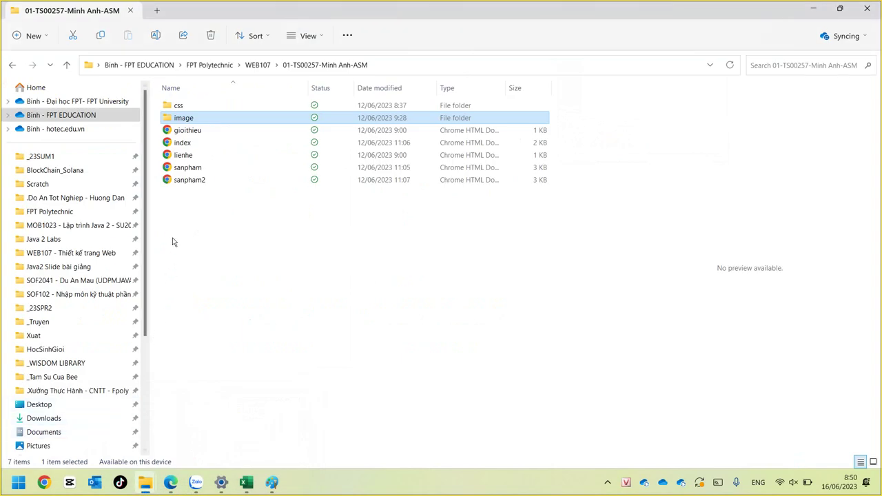
{"action": "left_click", "coordinate": [184, 144]}
{"action": "right_click", "coordinate": [186, 143]}
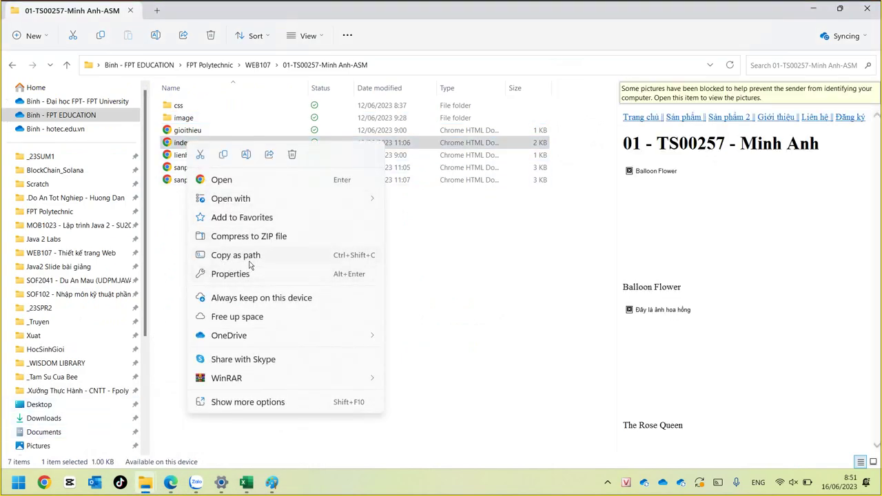
{"action": "mouse_move", "coordinate": [270, 202]}
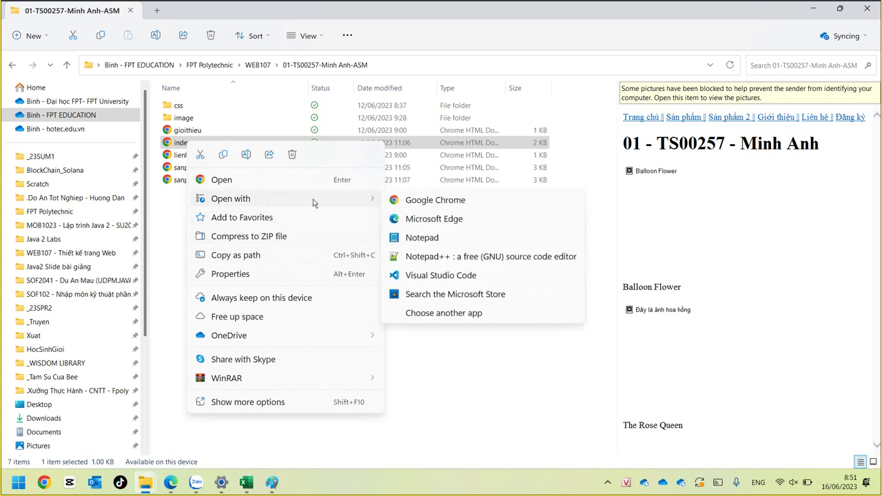
{"action": "left_click", "coordinate": [405, 257]}
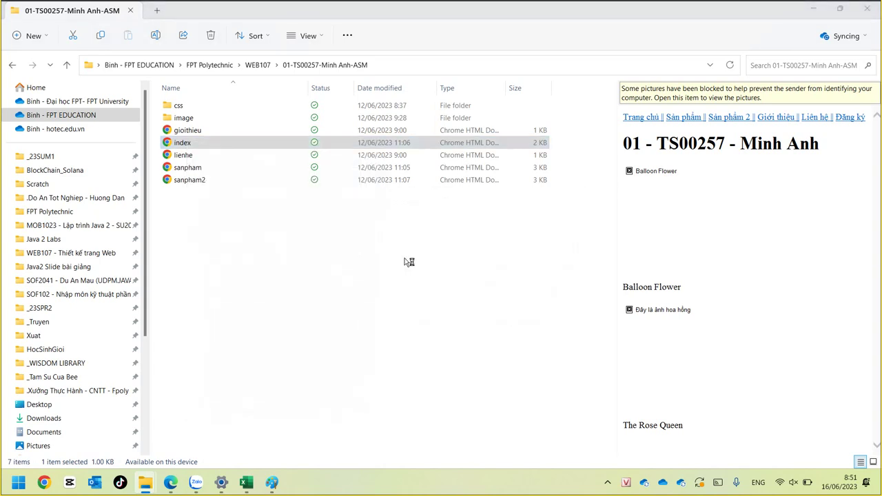
{"action": "left_click", "coordinate": [405, 258]}
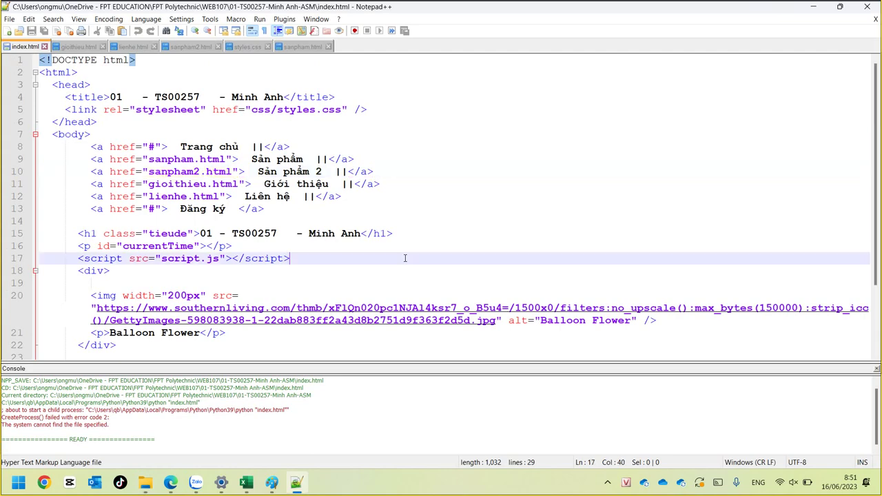
Step: In index.html, inspect the Balloon Flower and Rose Queen image tags and their paths
{"action": "scroll", "coordinate": [405, 257], "scroll_direction": "down", "scroll_amount": 2}
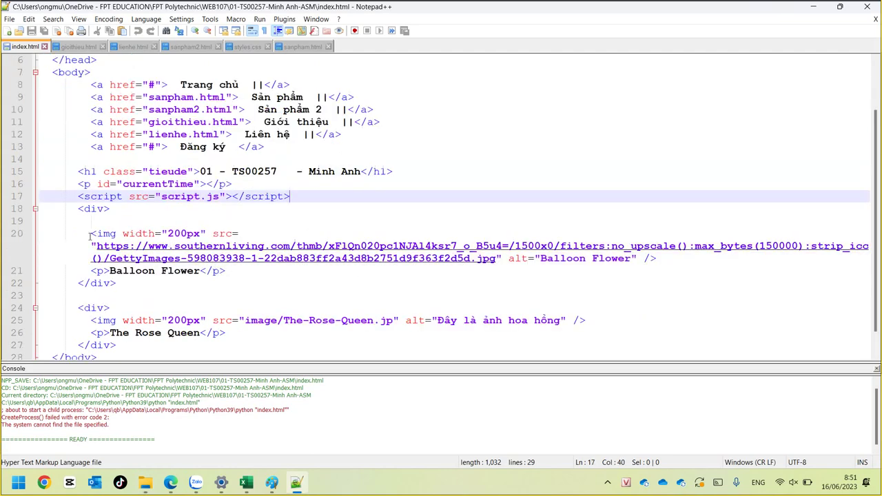
{"action": "left_click_drag", "start_coordinate": [90, 236], "coordinate": [214, 258]}
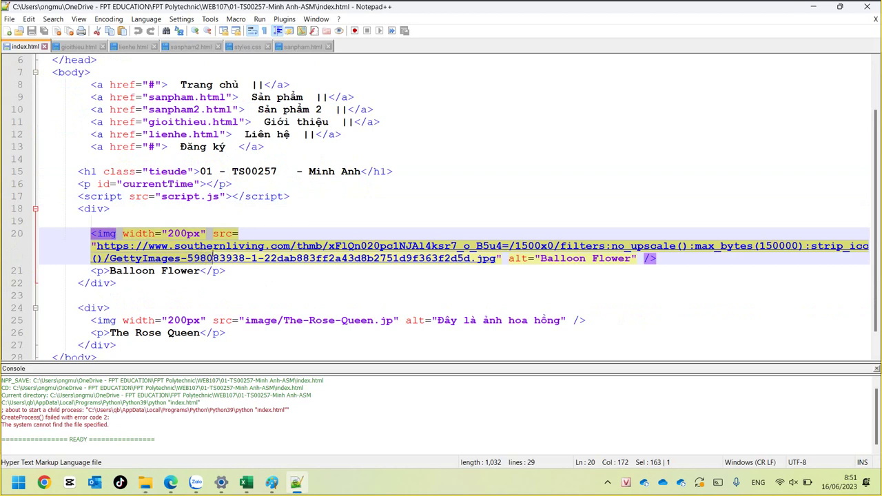
{"action": "left_click", "coordinate": [270, 271]}
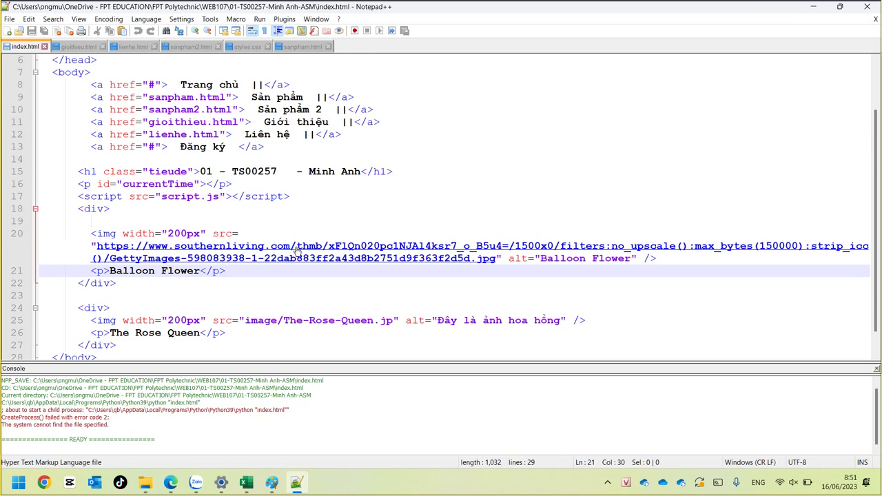
{"action": "scroll", "coordinate": [332, 260], "scroll_direction": "down", "scroll_amount": 1}
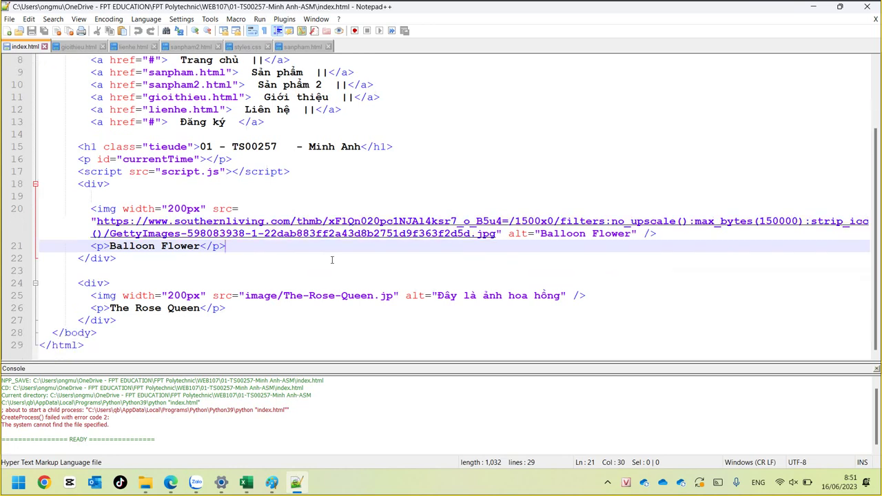
{"action": "double_click", "coordinate": [248, 297]}
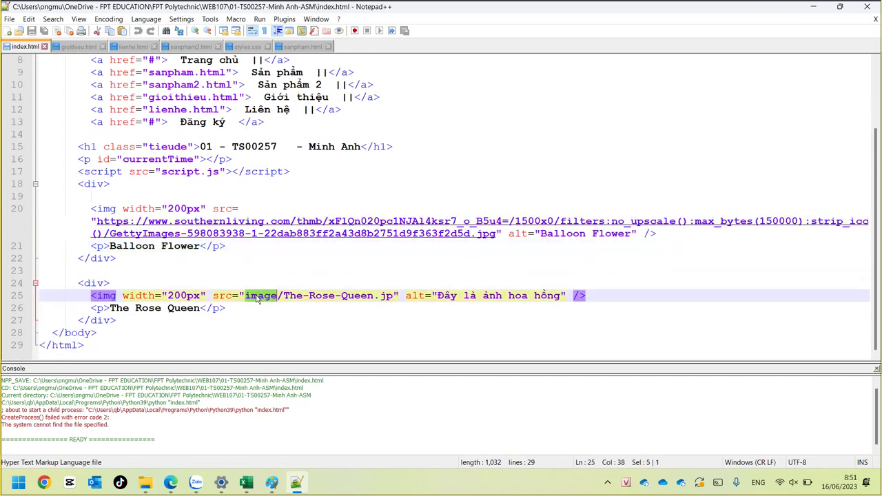
{"action": "left_click", "coordinate": [290, 296]}
{"action": "left_click", "coordinate": [342, 295]}
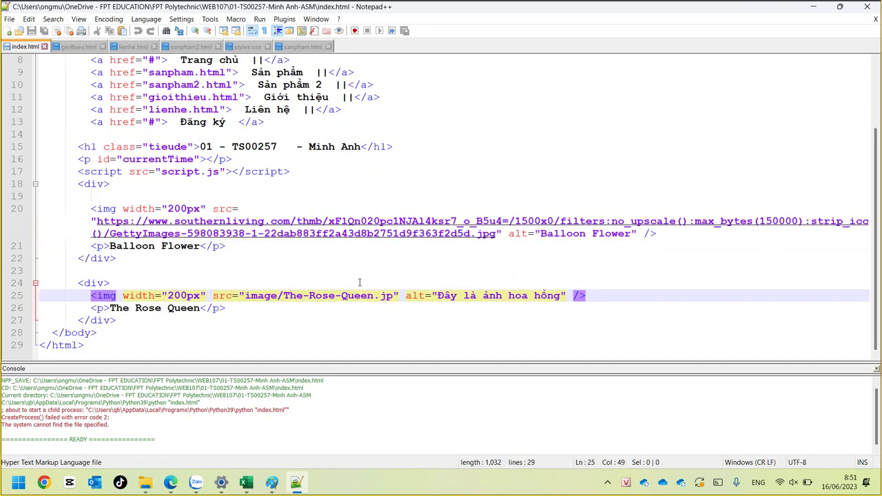
{"action": "scroll", "coordinate": [359, 283], "scroll_direction": "up", "scroll_amount": 3}
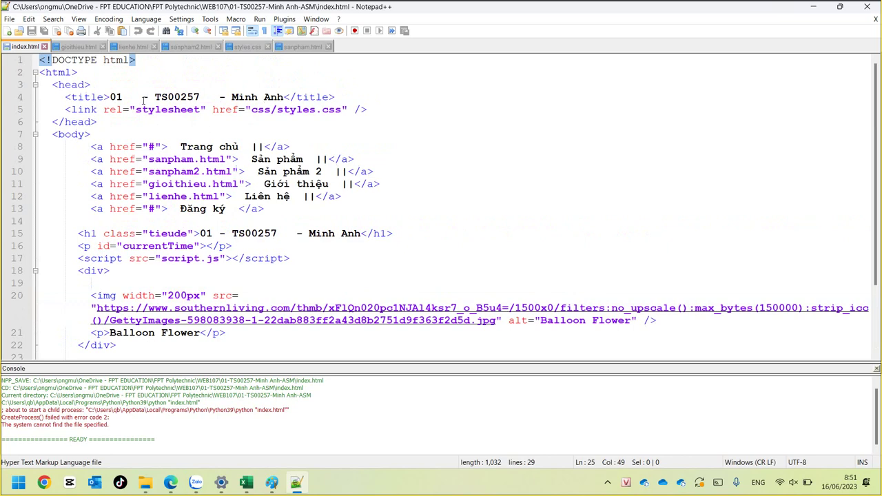
Step: Switch to sanpham.html and check the image/ folder name in the product image paths
{"action": "left_click", "coordinate": [201, 48]}
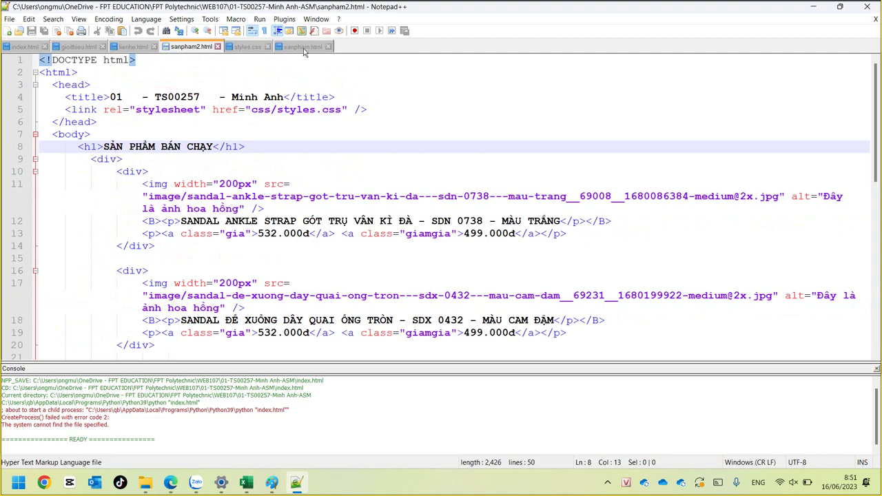
{"action": "left_click", "coordinate": [304, 47]}
{"action": "scroll", "coordinate": [386, 274], "scroll_direction": "down", "scroll_amount": 3}
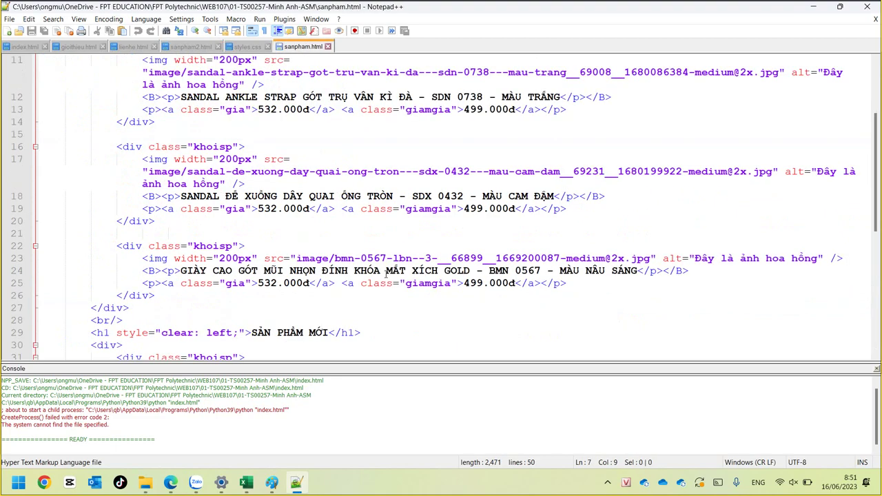
{"action": "scroll", "coordinate": [387, 274], "scroll_direction": "down", "scroll_amount": 6}
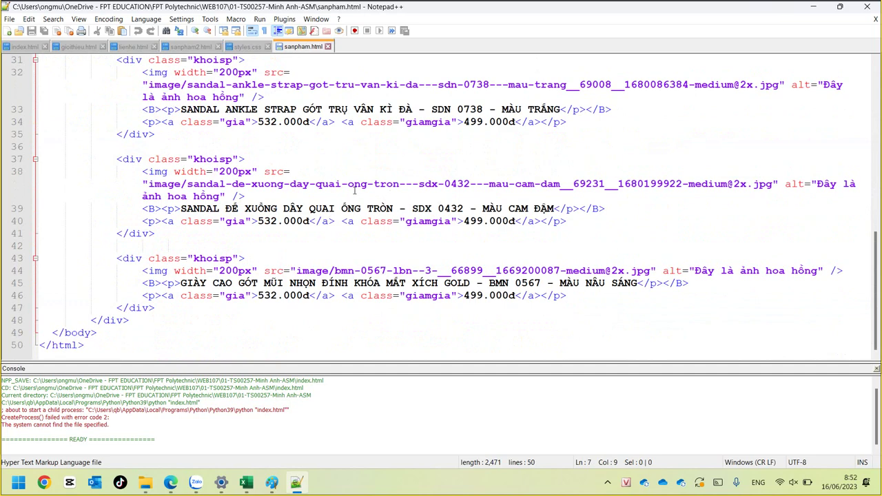
{"action": "left_click", "coordinate": [165, 185]}
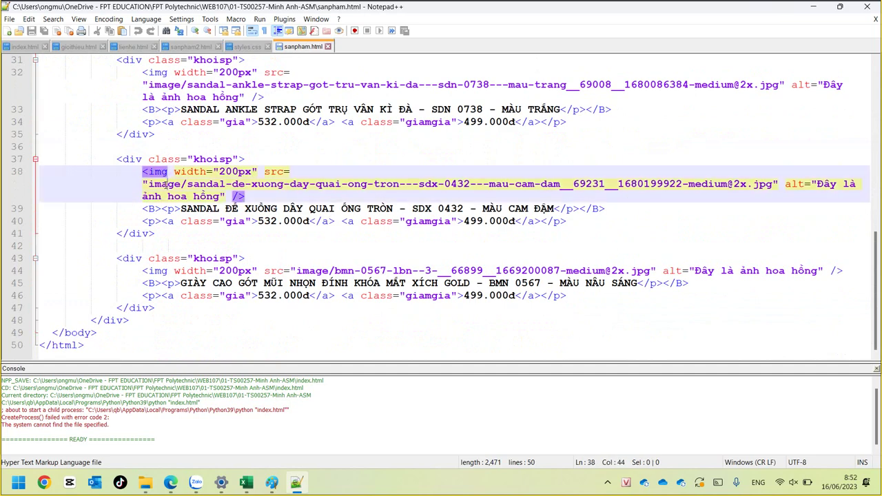
{"action": "double_click", "coordinate": [166, 185]}
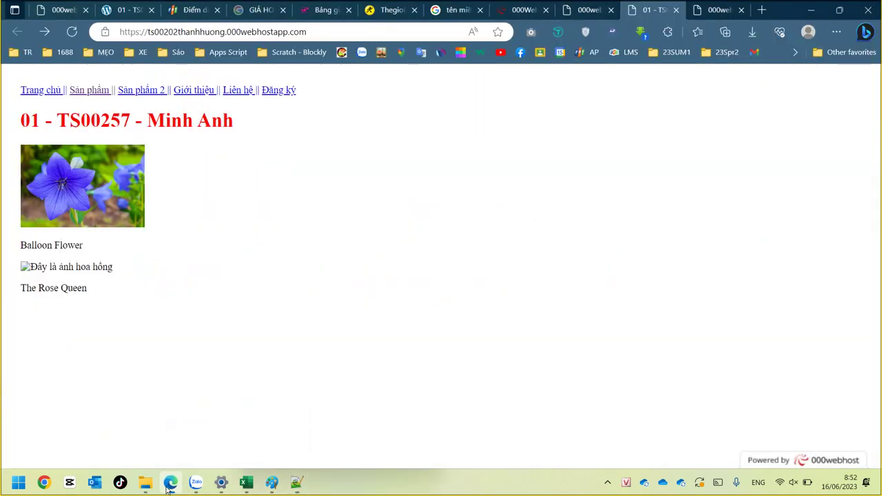
Step: Open the server's public_html/image folder in the 000webhost File Manager
{"action": "left_click", "coordinate": [170, 483]}
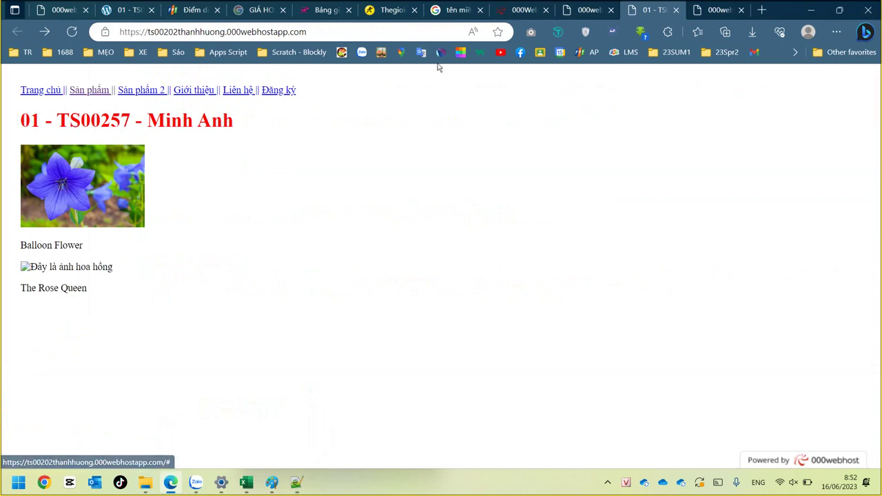
{"action": "left_click", "coordinate": [528, 11]}
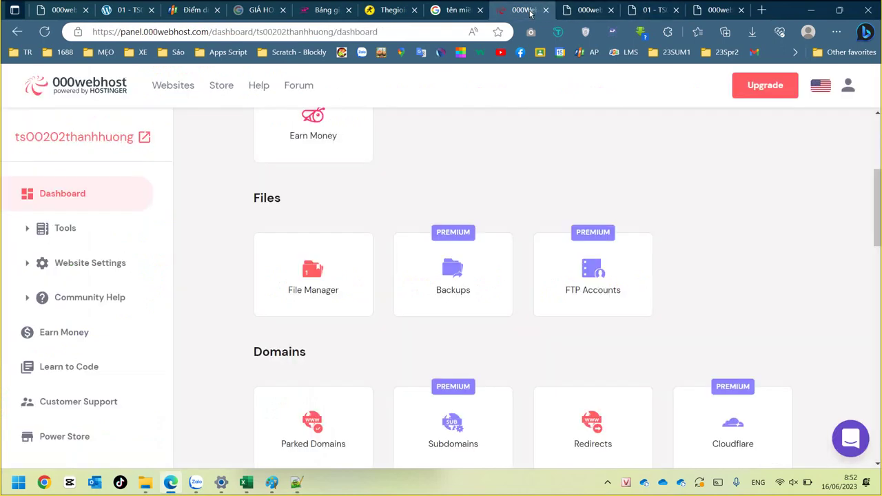
{"action": "left_click", "coordinate": [588, 9]}
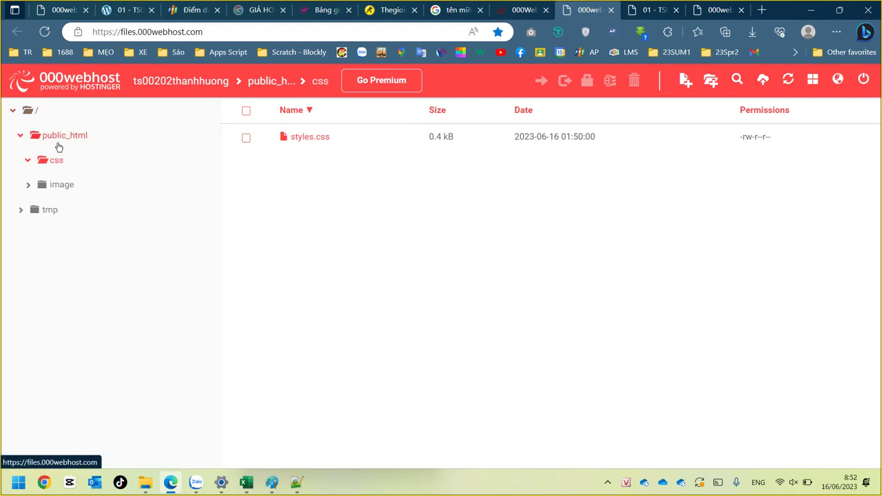
{"action": "left_click", "coordinate": [60, 187]}
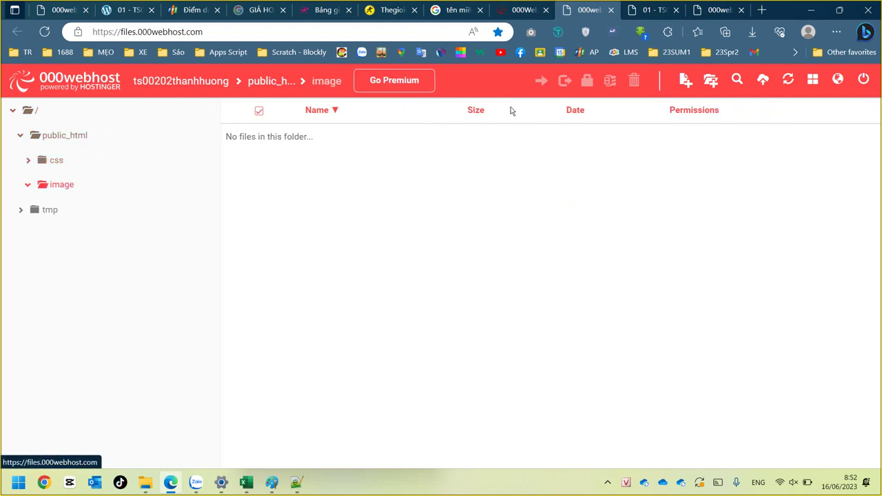
Step: Upload all four local pictures, three shoe photos and The-Rose-Queen.jpg, into the image folder
{"action": "left_click", "coordinate": [762, 81]}
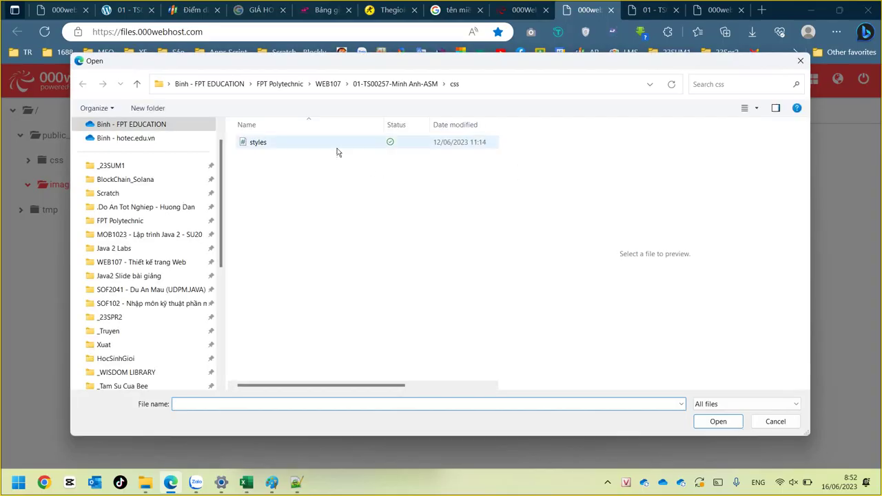
{"action": "left_click", "coordinate": [389, 86]}
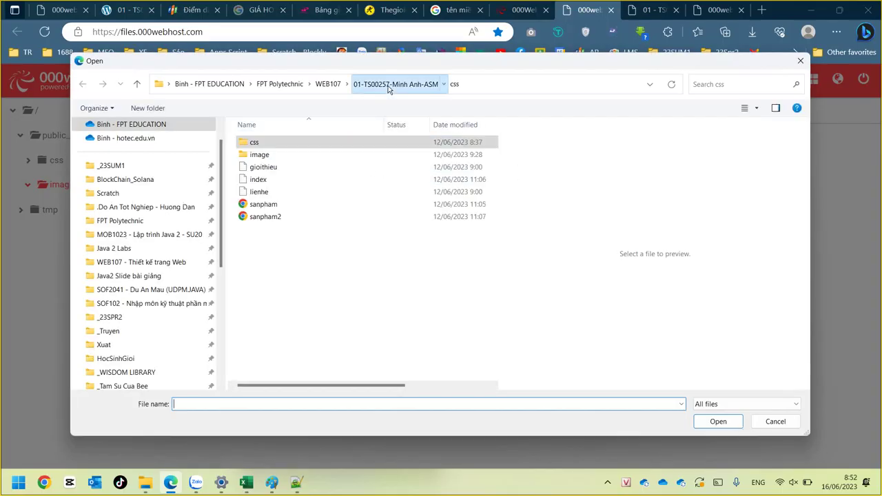
{"action": "double_click", "coordinate": [258, 154]}
{"action": "key", "text": "ctrl+a"}
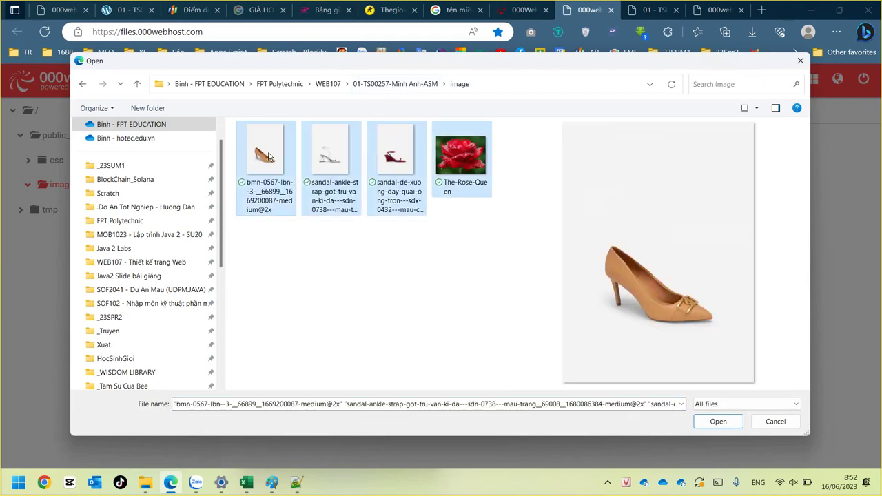
{"action": "left_click", "coordinate": [714, 422]}
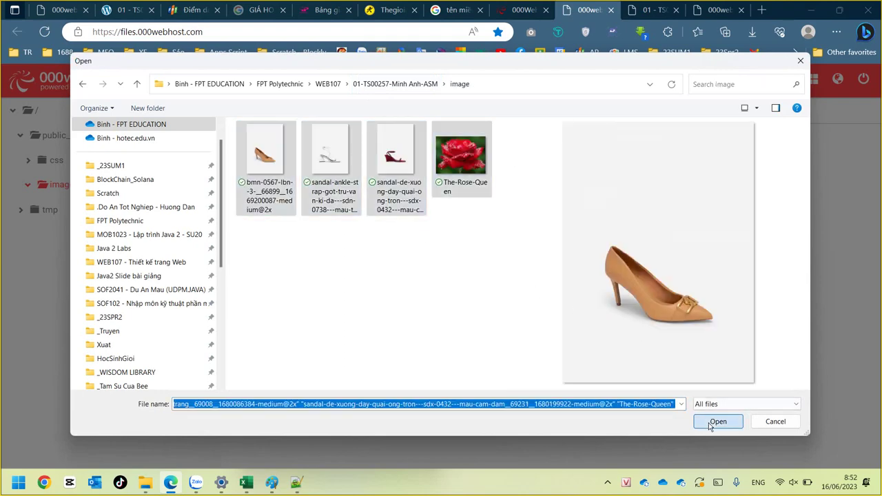
{"action": "left_click", "coordinate": [604, 451]}
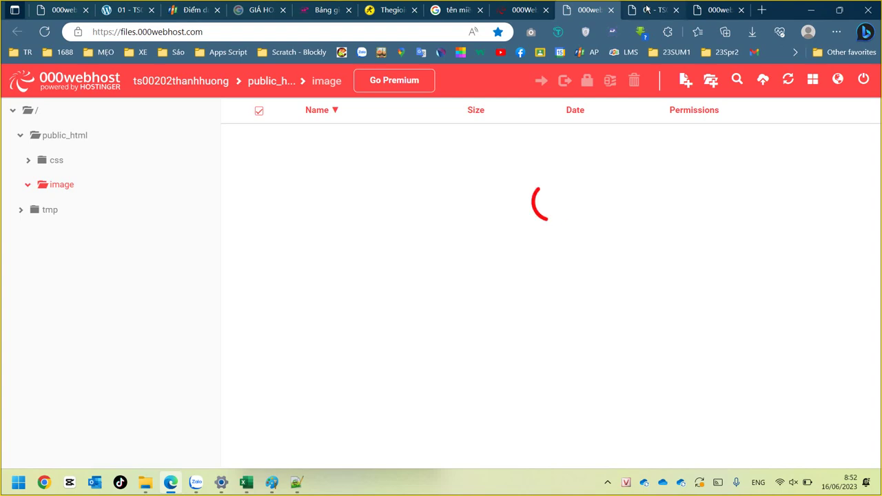
{"action": "left_click", "coordinate": [648, 10]}
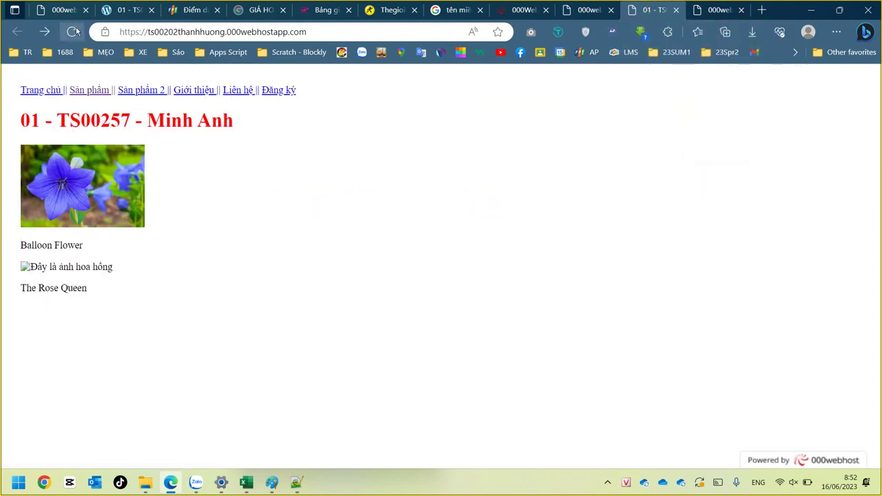
{"action": "left_click", "coordinate": [72, 31]}
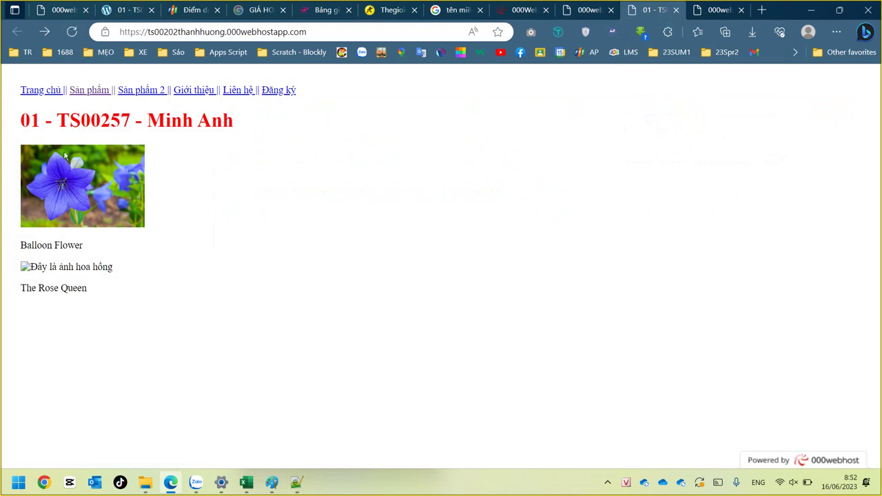
{"action": "left_click", "coordinate": [93, 93]}
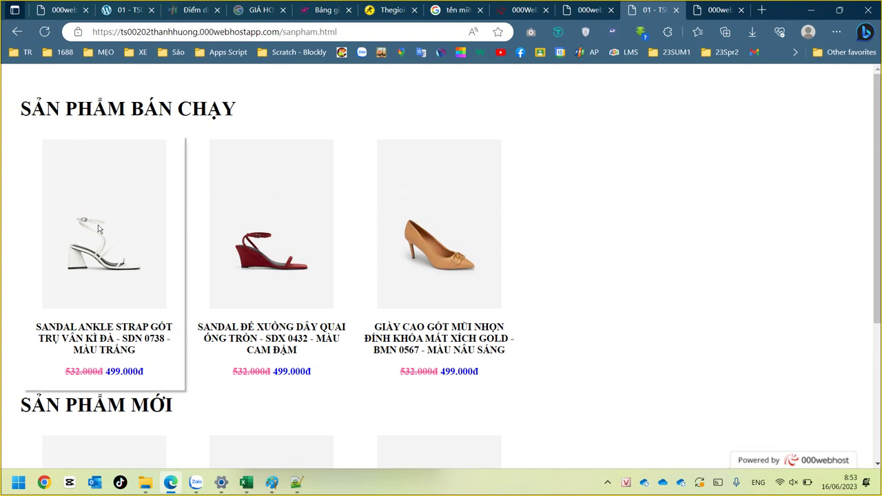
{"action": "scroll", "coordinate": [98, 229], "scroll_direction": "down", "scroll_amount": 3}
{"action": "scroll", "coordinate": [98, 228], "scroll_direction": "up", "scroll_amount": 3}
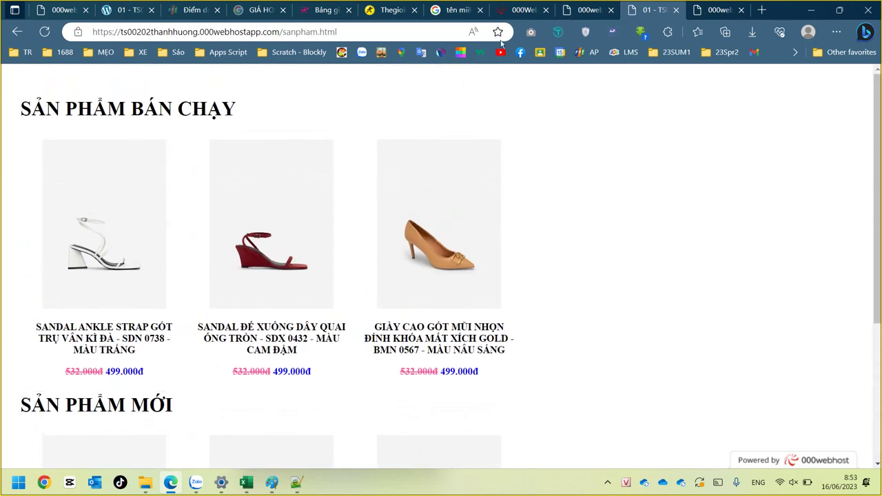
{"action": "left_click", "coordinate": [522, 12]}
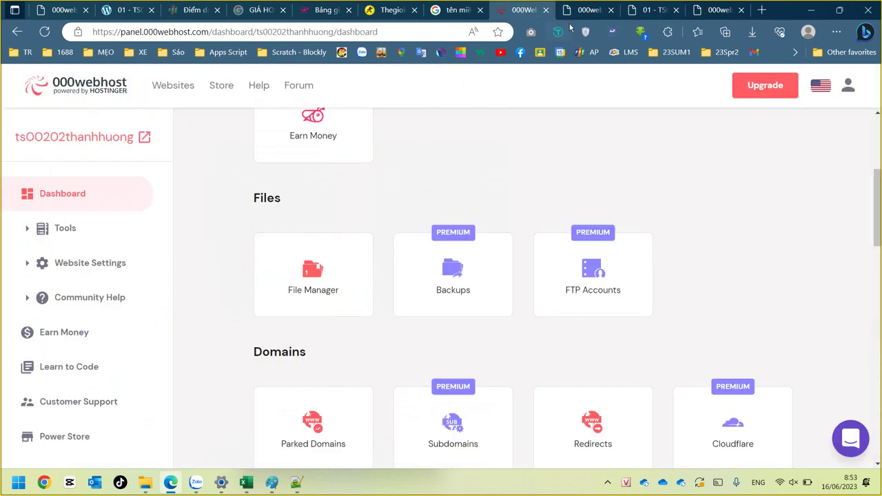
{"action": "left_click", "coordinate": [648, 13]}
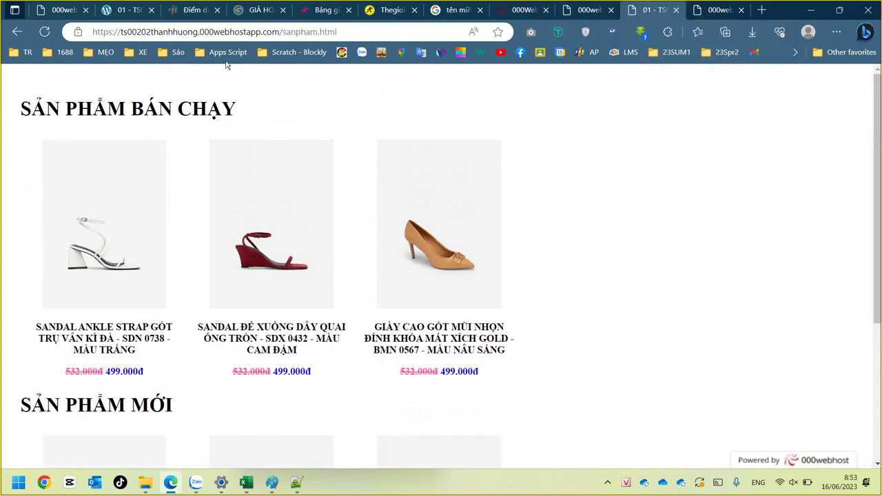
{"action": "left_click", "coordinate": [15, 33]}
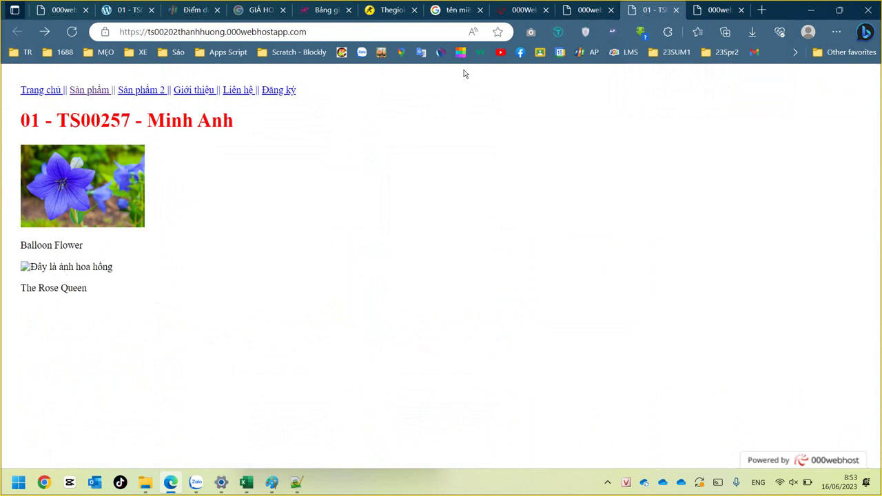
Step: Open public_html/index.html in the 000webhost file editor
{"action": "left_click", "coordinate": [579, 14]}
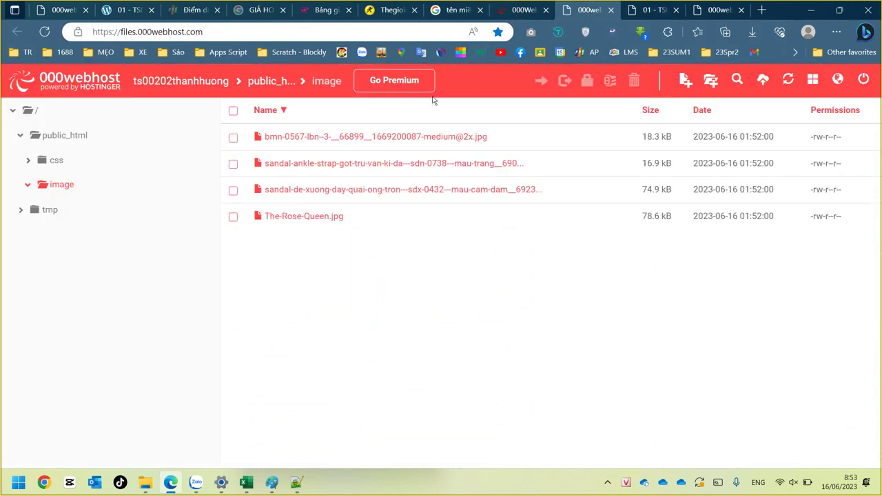
{"action": "left_click", "coordinate": [62, 139]}
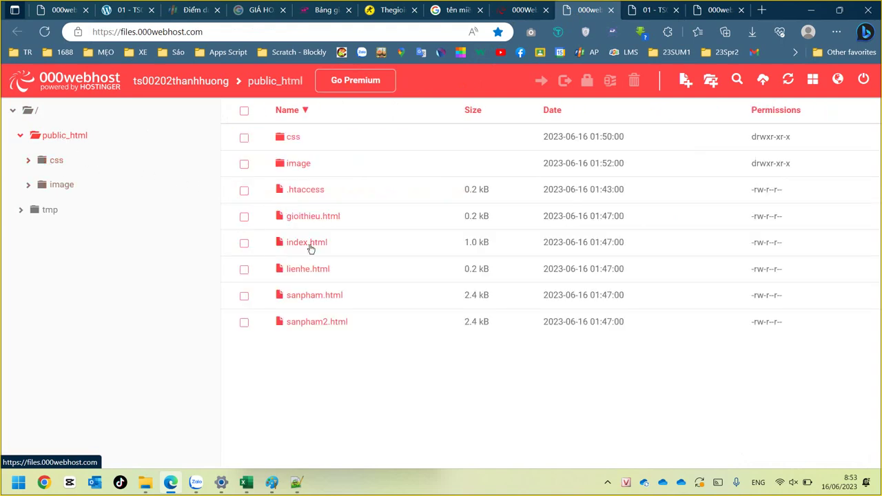
{"action": "left_click", "coordinate": [311, 250]}
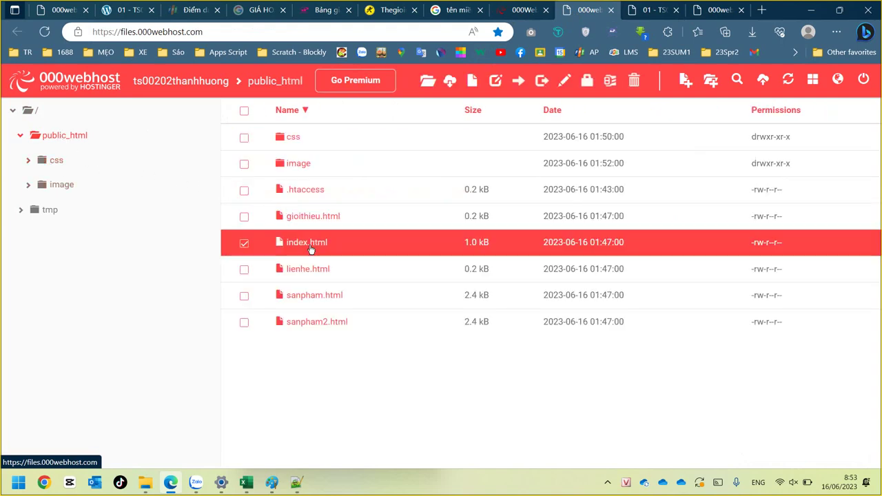
{"action": "right_click", "coordinate": [311, 250]}
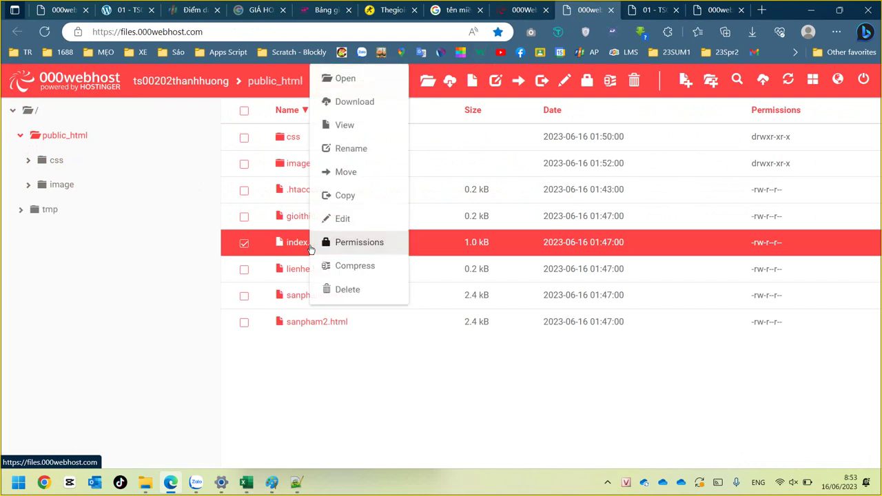
{"action": "left_click", "coordinate": [337, 219]}
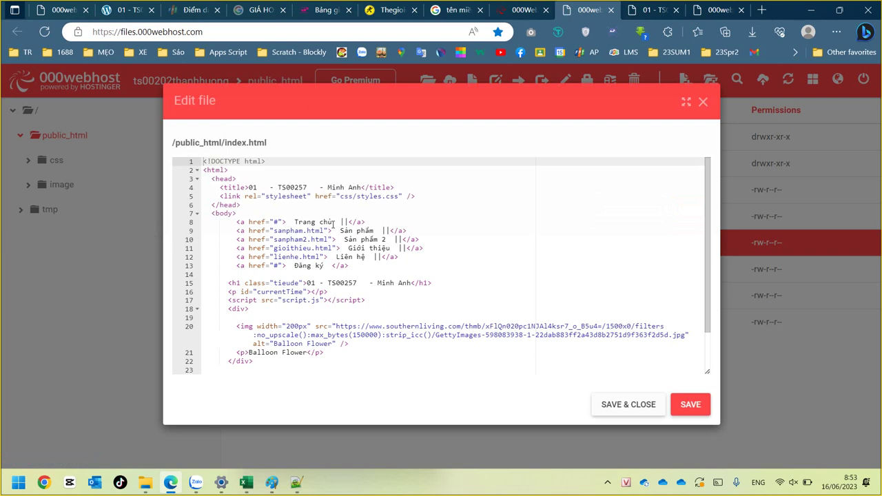
{"action": "left_click", "coordinate": [324, 257]}
{"action": "scroll", "coordinate": [324, 256], "scroll_direction": "down", "scroll_amount": 2}
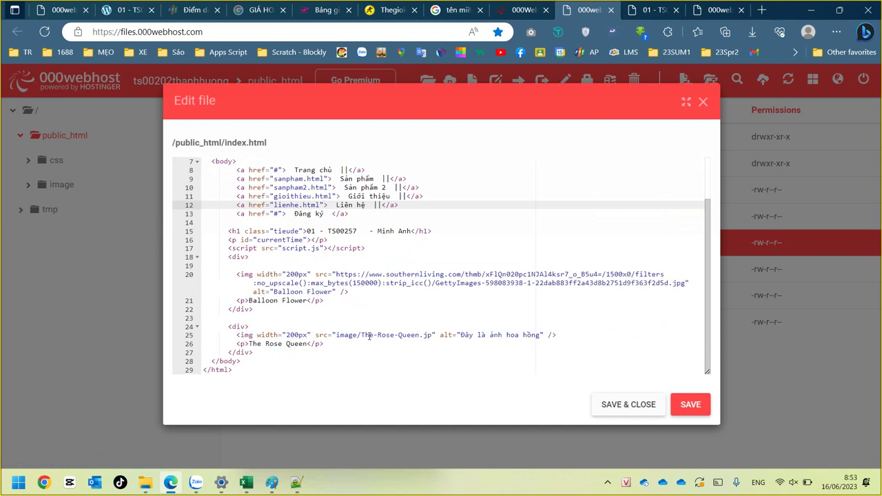
Step: Fix the rose image src to end in .jpg, save, and reload the live home page
{"action": "left_click", "coordinate": [398, 336]}
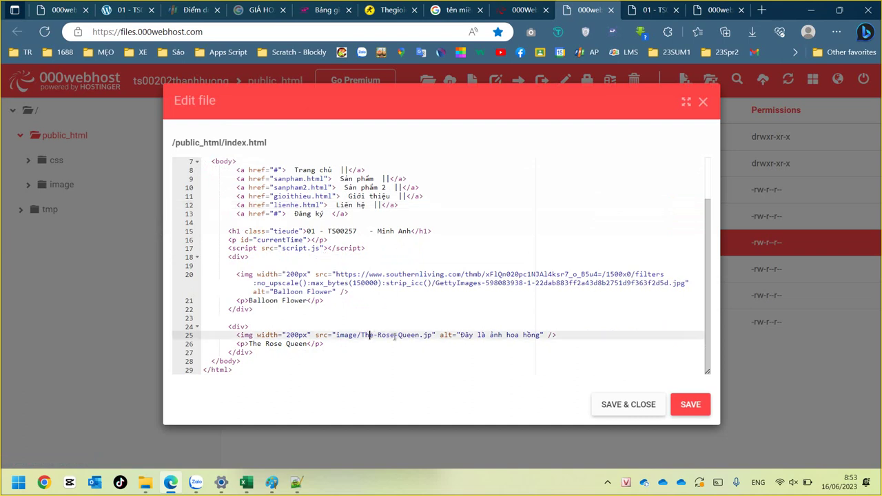
{"action": "left_click", "coordinate": [434, 335]}
{"action": "type", "text": "g"}
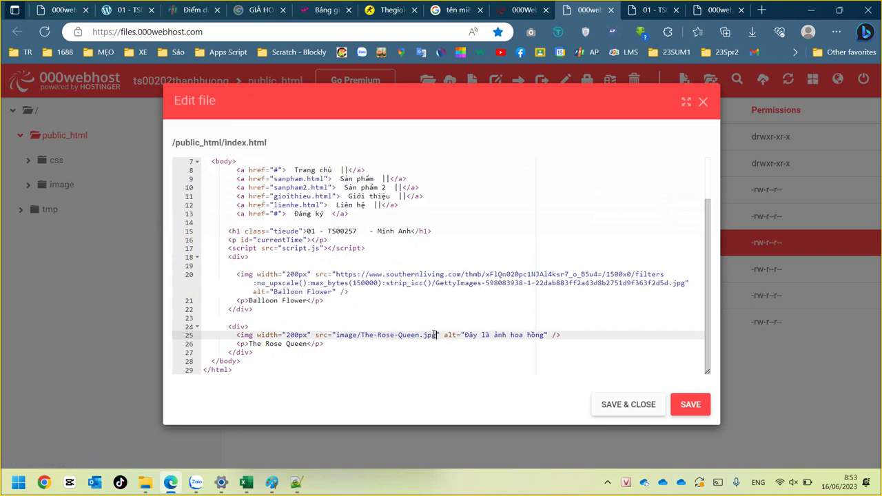
{"action": "left_click", "coordinate": [613, 406]}
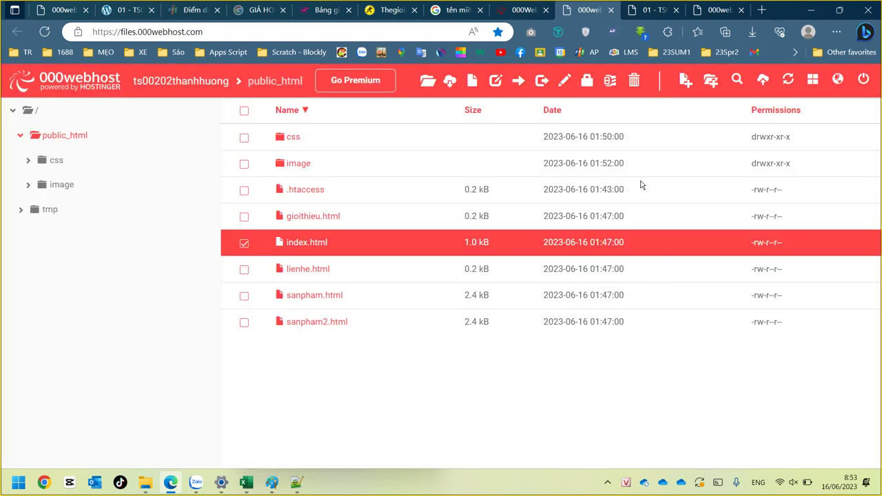
{"action": "left_click", "coordinate": [652, 10]}
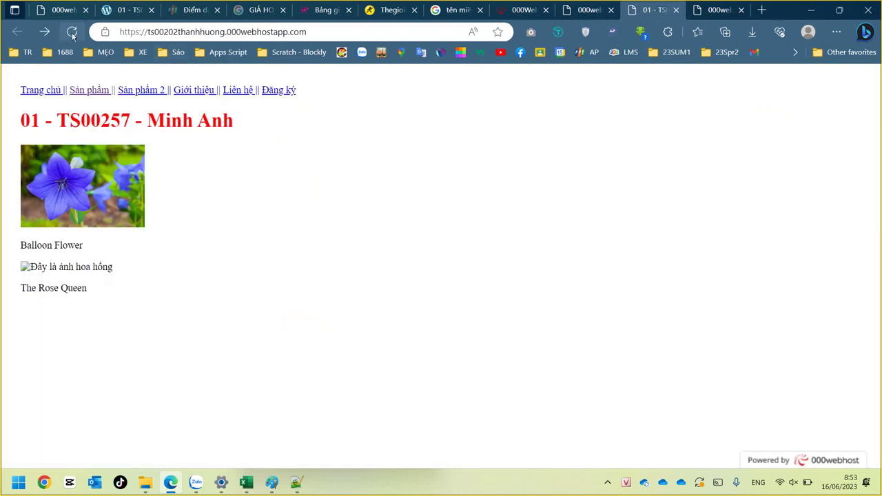
{"action": "left_click", "coordinate": [72, 33]}
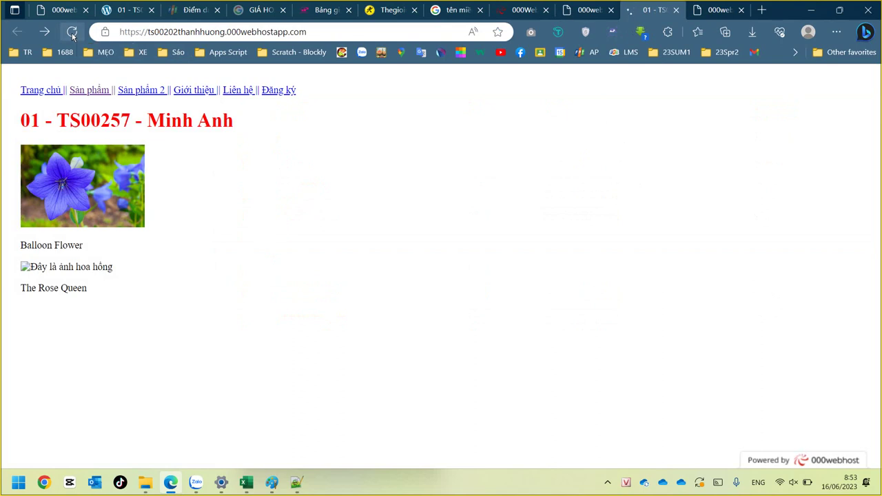